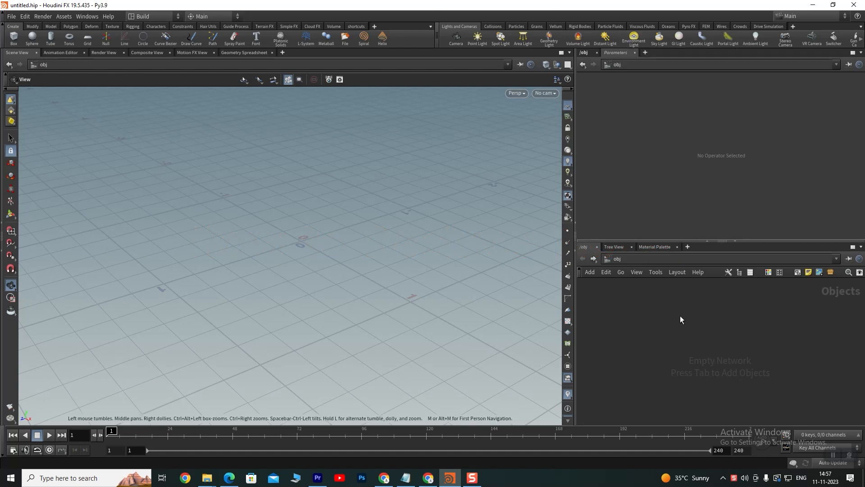
Add a Pig Head test geometry object to the empty object network.
{"action": "key", "text": "Tab"}
{"action": "type", "text": "test"}
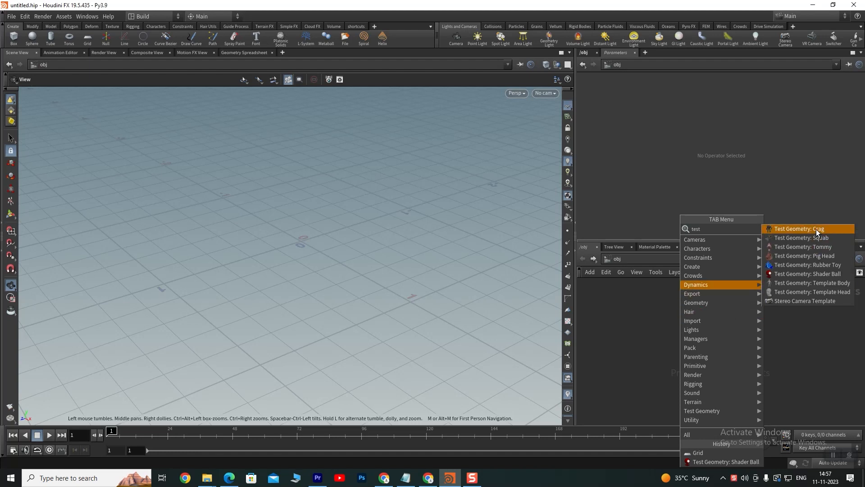
{"action": "left_click", "coordinate": [801, 256]}
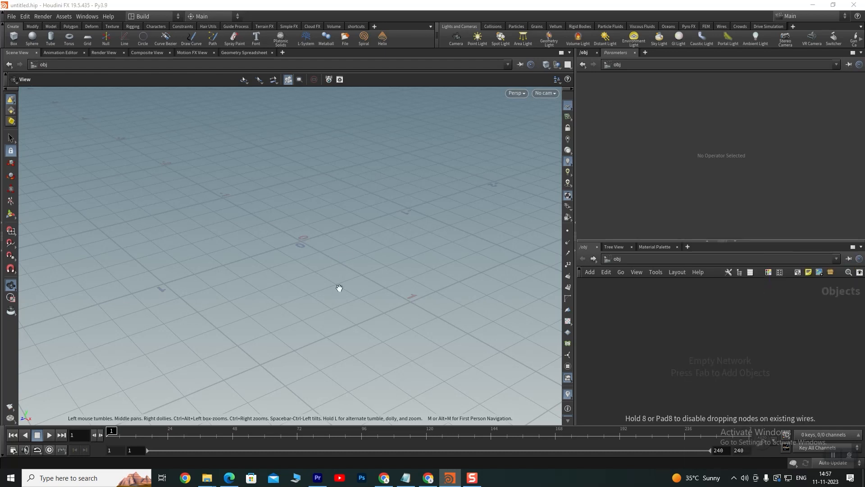
{"action": "left_click", "coordinate": [688, 301]}
{"action": "right_click_drag", "start_coordinate": [325, 256], "coordinate": [299, 297]}
{"action": "mouse_move", "coordinate": [299, 297]}
{"action": "left_mouse_down"}
{"action": "mouse_move", "coordinate": [276, 305]}
{"action": "mouse_move", "coordinate": [299, 304]}
{"action": "left_mouse_up"}
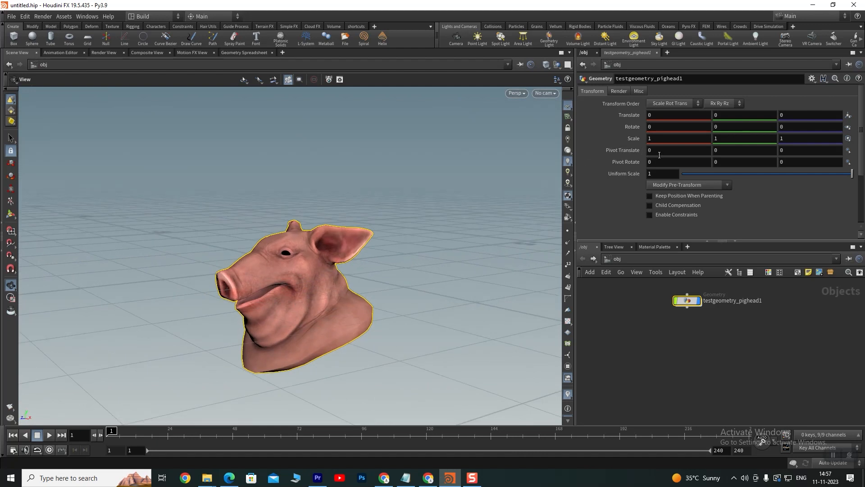
Set the pig head's Y translation to 1.
{"action": "left_click_drag", "start_coordinate": [698, 112], "coordinate": [696, 112]}
{"action": "type", "text": ".5"}
{"action": "key", "text": "Return"}
{"action": "left_click_drag", "start_coordinate": [722, 113], "coordinate": [680, 109]}
{"action": "type", "text": "1"}
{"action": "key", "text": "Return"}
Raise the pig head along Y with the transform handle to about 1.42.
{"action": "left_click_drag", "start_coordinate": [331, 295], "coordinate": [308, 307]}
{"action": "middle_click_drag", "start_coordinate": [366, 285], "coordinate": [366, 317]}
{"action": "left_click", "coordinate": [11, 215]}
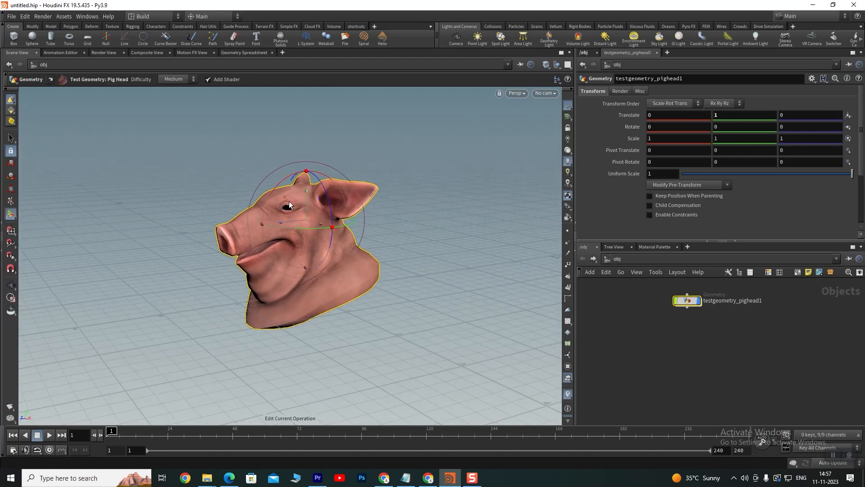
{"action": "left_click_drag", "start_coordinate": [308, 190], "coordinate": [312, 158]}
{"action": "left_click_drag", "start_coordinate": [305, 266], "coordinate": [347, 289], "text": "alt"}
Add a Grid object as the ground under the pig head and place its node beside the pig head node.
{"action": "key", "text": "Tab"}
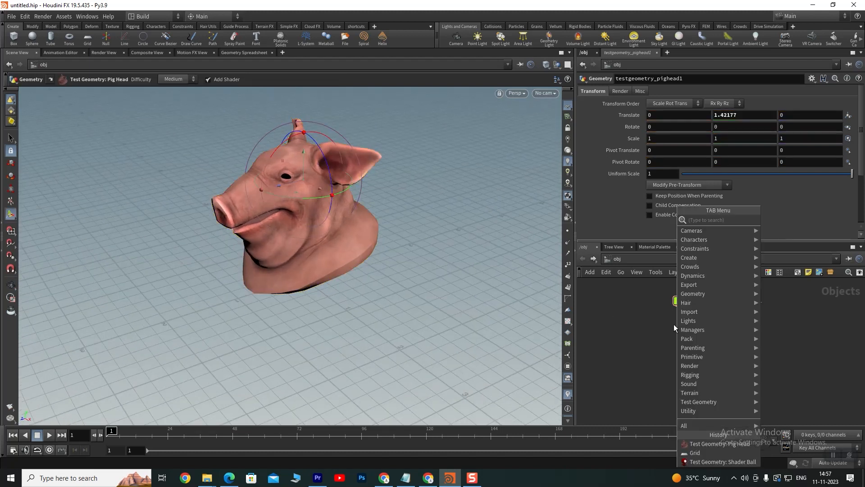
{"action": "type", "text": "grid"}
{"action": "left_click", "coordinate": [775, 219]}
{"action": "left_click", "coordinate": [633, 341]}
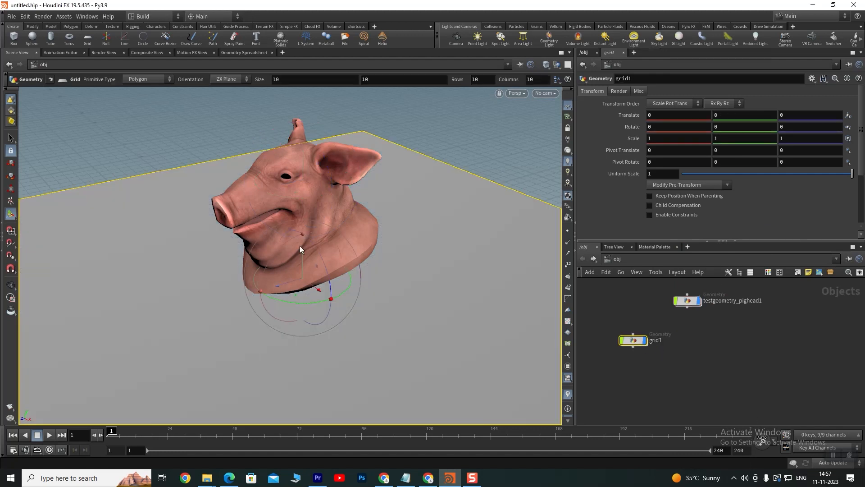
{"action": "key", "text": "Escape"}
{"action": "left_click_drag", "start_coordinate": [380, 280], "coordinate": [288, 289]}
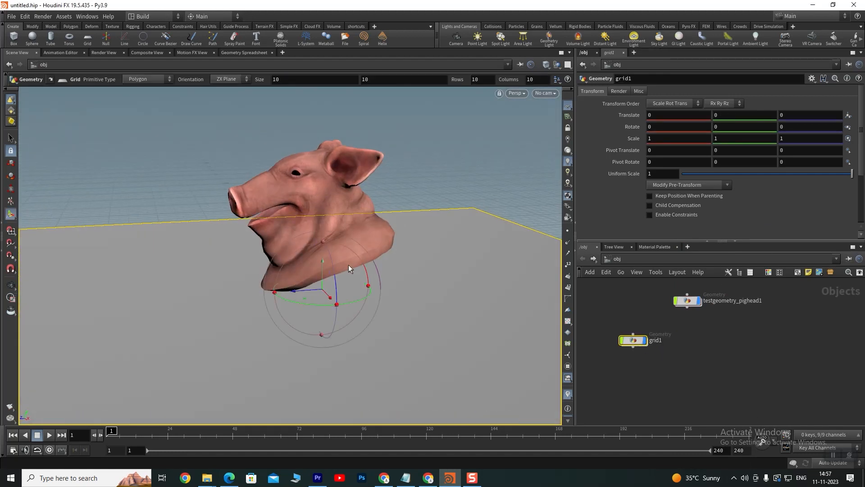
{"action": "left_click_drag", "start_coordinate": [352, 264], "coordinate": [334, 307], "text": "alt"}
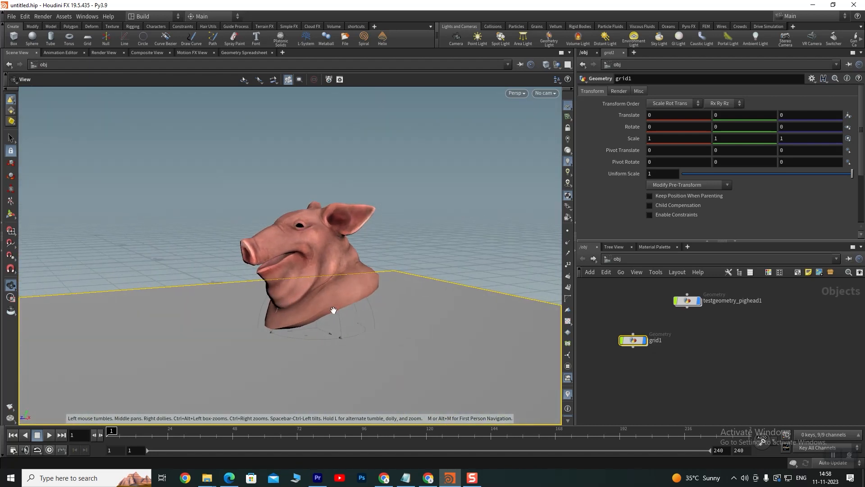
{"action": "key", "text": "Return"}
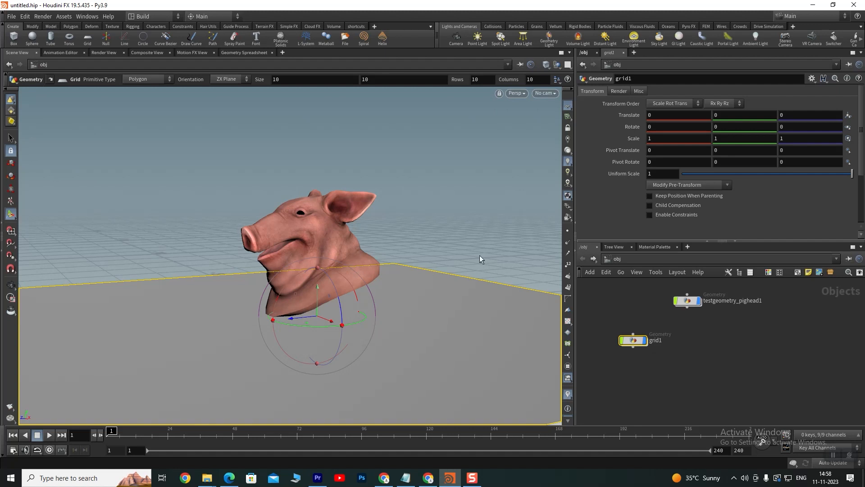
{"action": "left_click_drag", "start_coordinate": [633, 340], "coordinate": [629, 305]}
Inspect the pig head's placement above the grid up close and from farther away.
{"action": "key", "text": "Escape"}
{"action": "left_click_drag", "start_coordinate": [317, 277], "coordinate": [287, 345]}
{"action": "scroll", "coordinate": [286, 344], "scroll_direction": "up", "scroll_amount": 5}
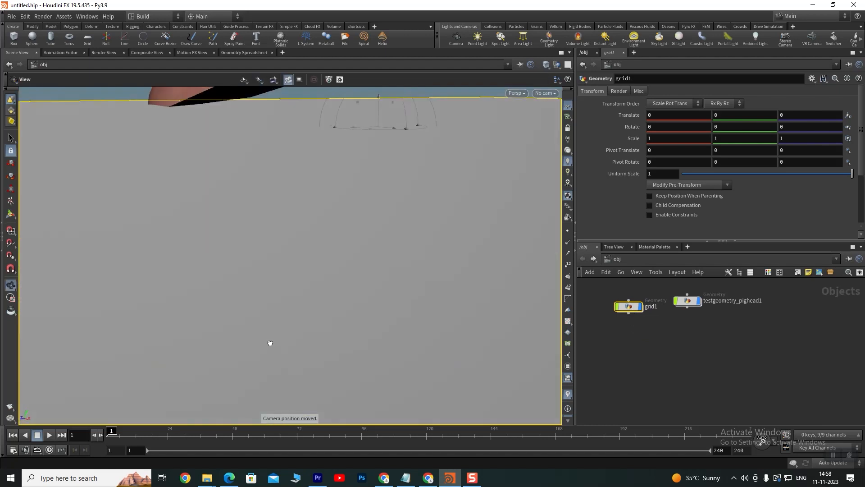
{"action": "key", "text": "Return"}
{"action": "key", "text": "Escape"}
{"action": "scroll", "coordinate": [317, 251], "scroll_direction": "down", "scroll_amount": 6}
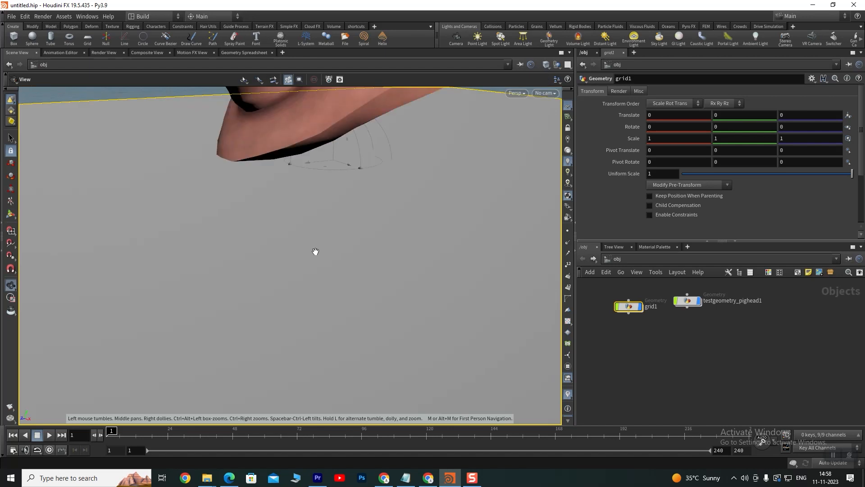
{"action": "middle_click_drag", "start_coordinate": [333, 269], "coordinate": [332, 314]}
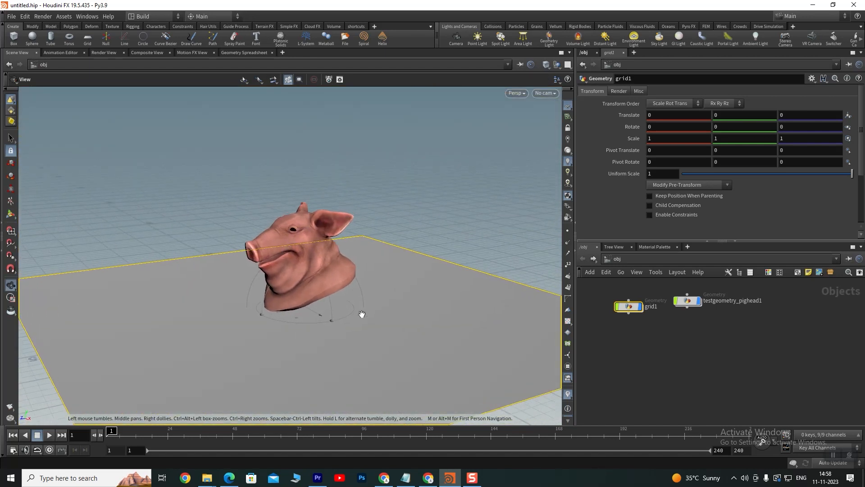
{"action": "key", "text": "Return"}
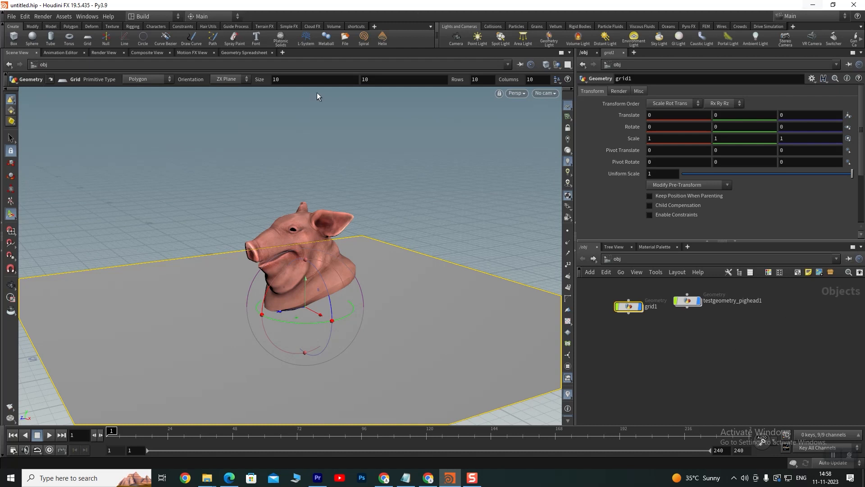
Add the Marble material from the palette's natural materials to /mat and assign it to the grid.
{"action": "left_click", "coordinate": [657, 350]}
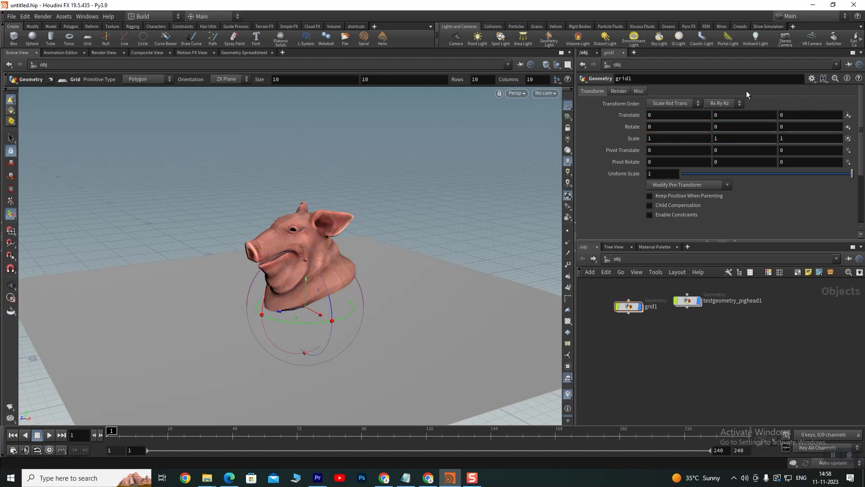
{"action": "left_click", "coordinate": [653, 247]}
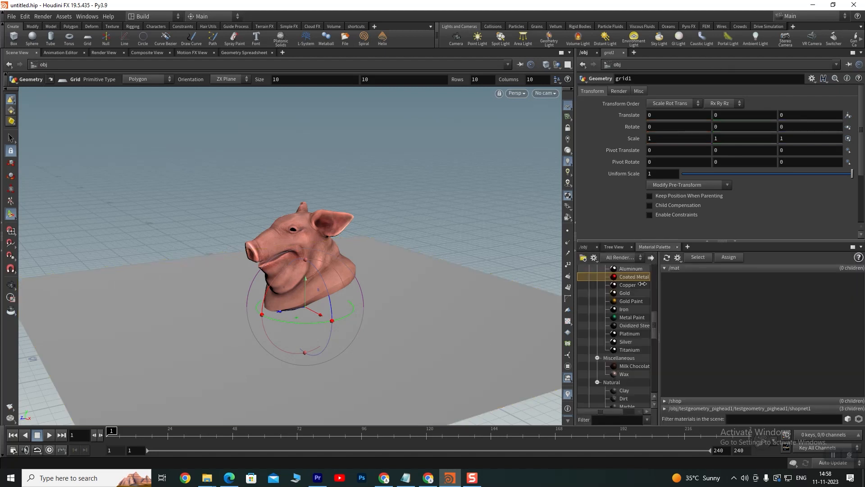
{"action": "scroll", "coordinate": [637, 318], "scroll_direction": "down", "scroll_amount": 4}
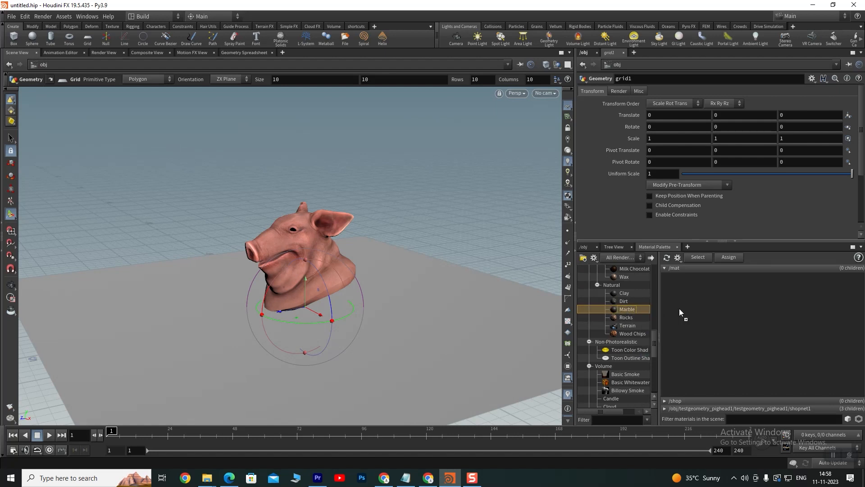
{"action": "left_click_drag", "start_coordinate": [657, 308], "coordinate": [703, 293]}
{"action": "left_click_drag", "start_coordinate": [357, 251], "coordinate": [235, 189], "text": "alt"}
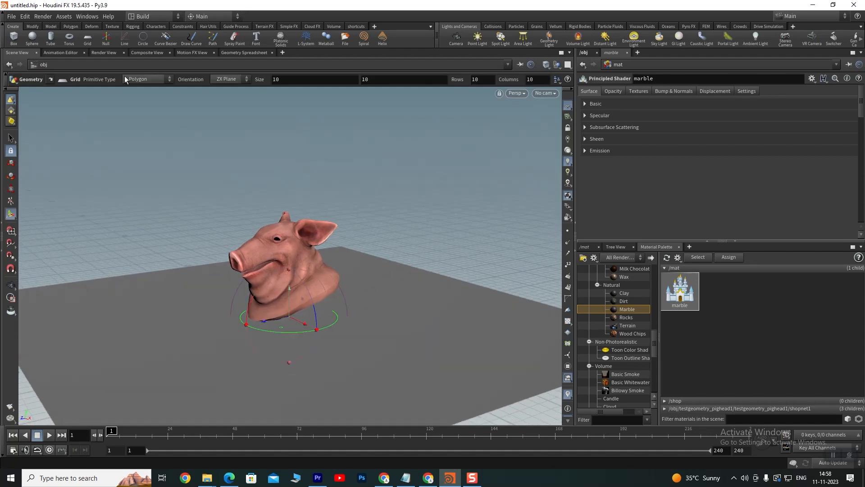
Start a Mantra render of the scene from the Scene View 1 viewpoint.
{"action": "left_click", "coordinate": [102, 52]}
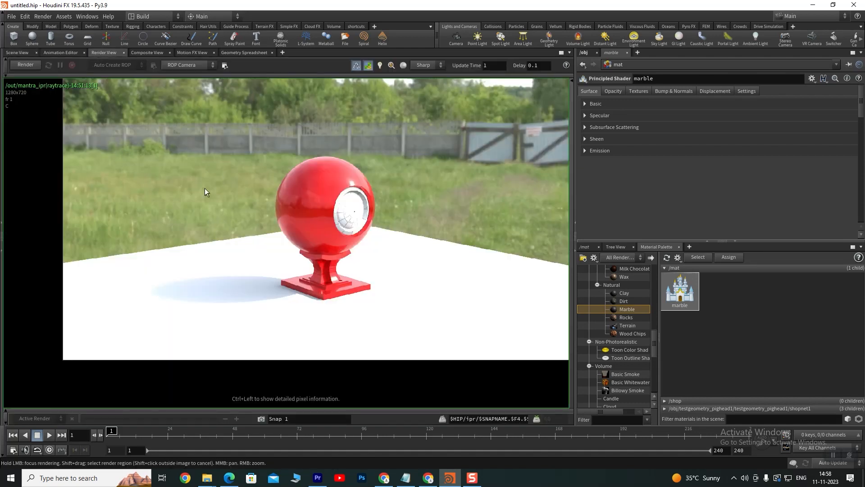
{"action": "left_click", "coordinate": [27, 65]}
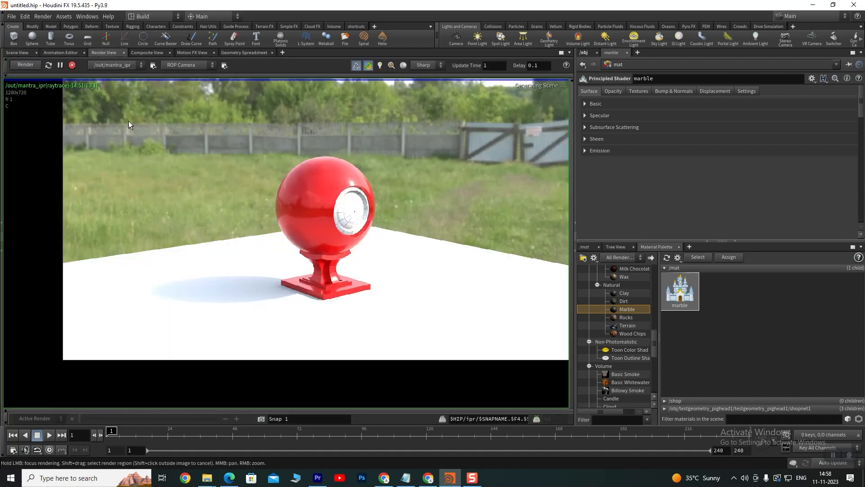
{"action": "left_click", "coordinate": [185, 66]}
{"action": "left_click", "coordinate": [180, 89]}
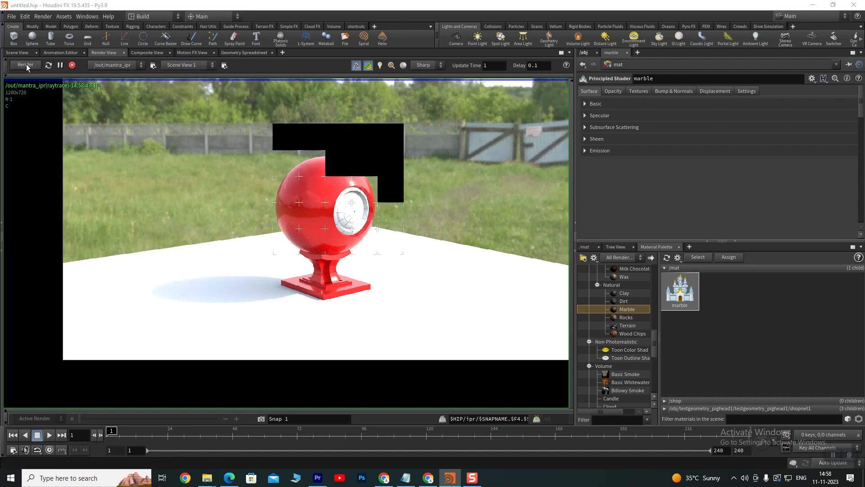
Examine the pig head and the marble ground in the render at different magnifications.
{"action": "scroll", "coordinate": [397, 205], "scroll_direction": "down", "scroll_amount": 3}
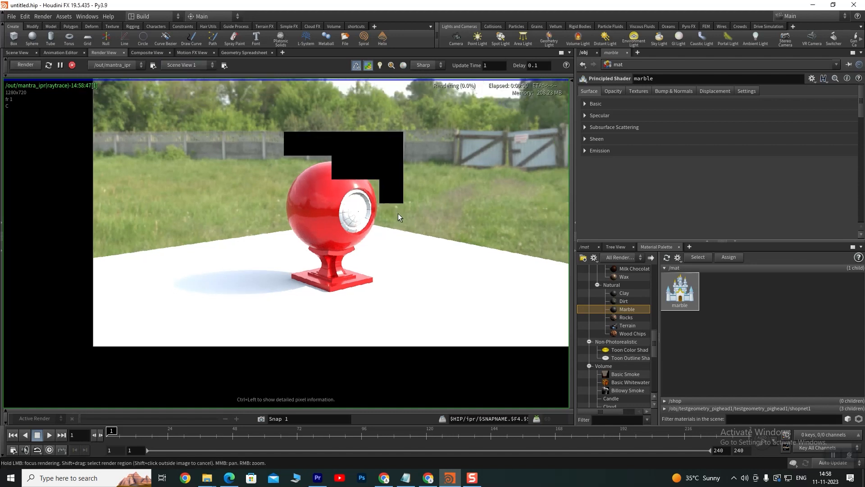
{"action": "scroll", "coordinate": [354, 252], "scroll_direction": "up", "scroll_amount": 2}
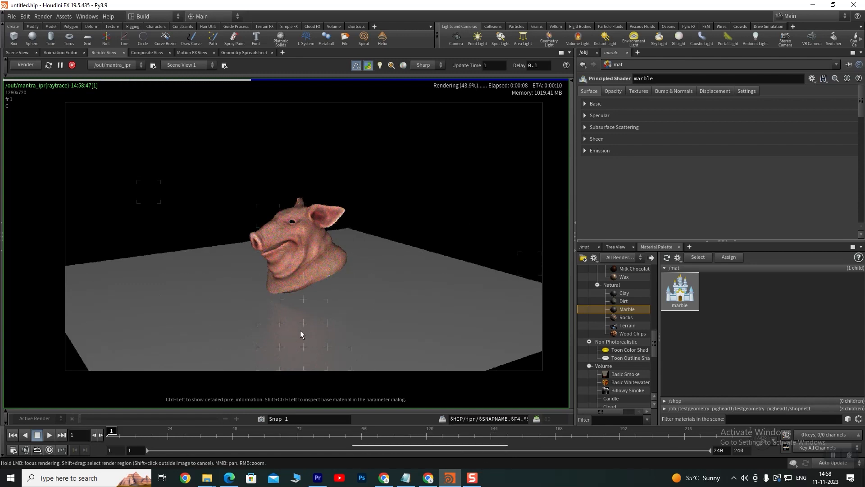
{"action": "scroll", "coordinate": [301, 330], "scroll_direction": "up", "scroll_amount": 2}
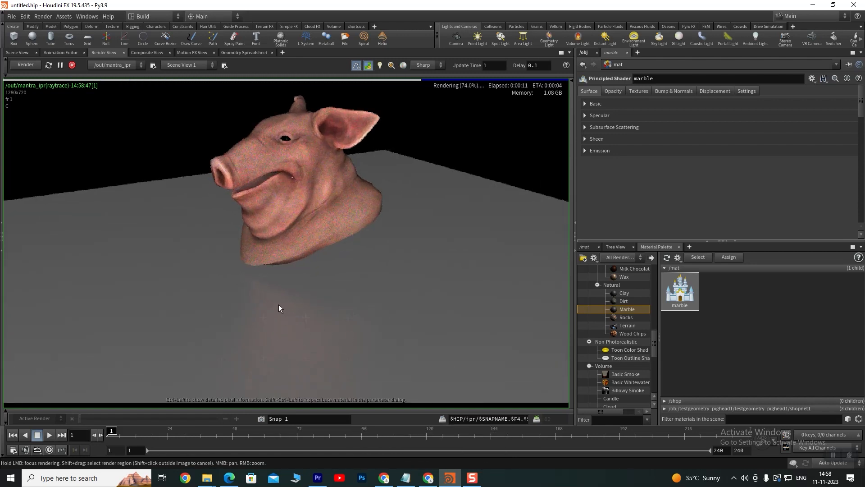
{"action": "scroll", "coordinate": [279, 308], "scroll_direction": "up", "scroll_amount": 1}
{"action": "scroll", "coordinate": [279, 309], "scroll_direction": "down", "scroll_amount": 2}
{"action": "scroll", "coordinate": [284, 244], "scroll_direction": "up", "scroll_amount": 1}
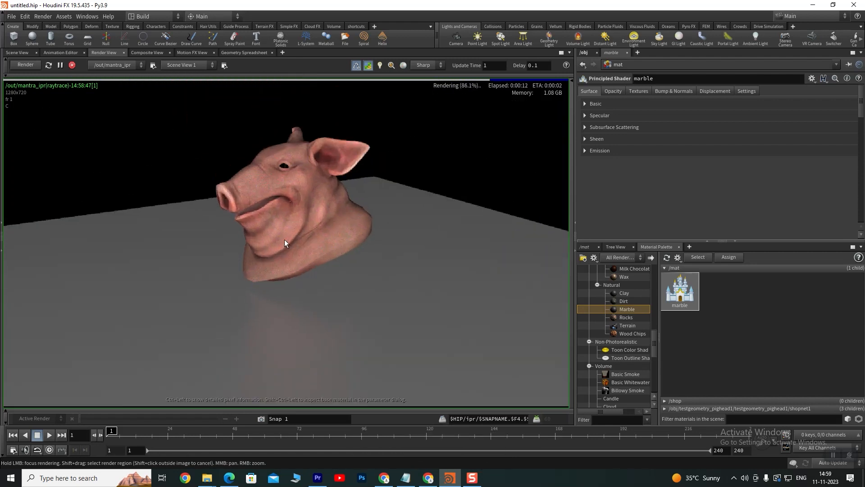
{"action": "scroll", "coordinate": [284, 225], "scroll_direction": "up", "scroll_amount": 1}
{"action": "scroll", "coordinate": [310, 204], "scroll_direction": "down", "scroll_amount": 3}
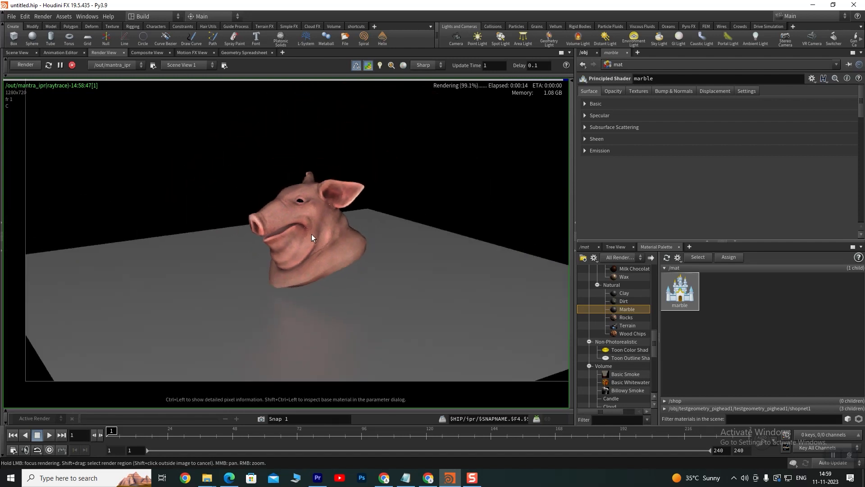
Create a new camera from the current scene view and reframe the pig head in the viewport.
{"action": "left_click", "coordinate": [20, 52]}
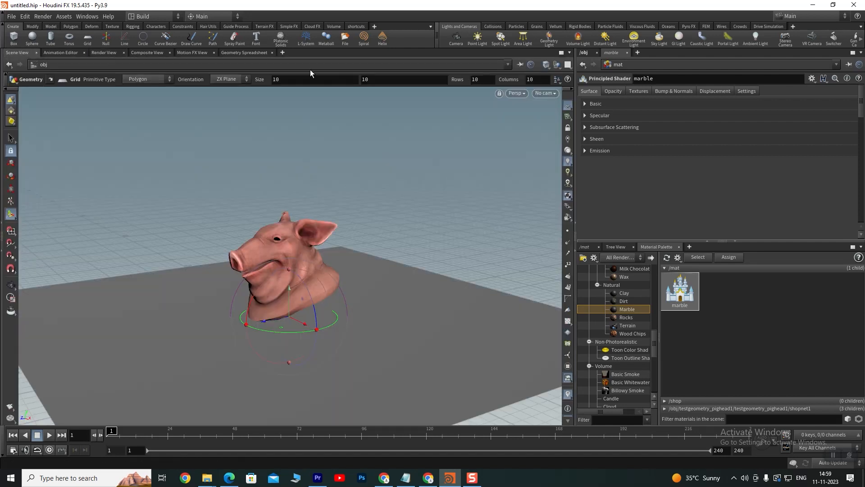
{"action": "left_click", "coordinate": [545, 92]}
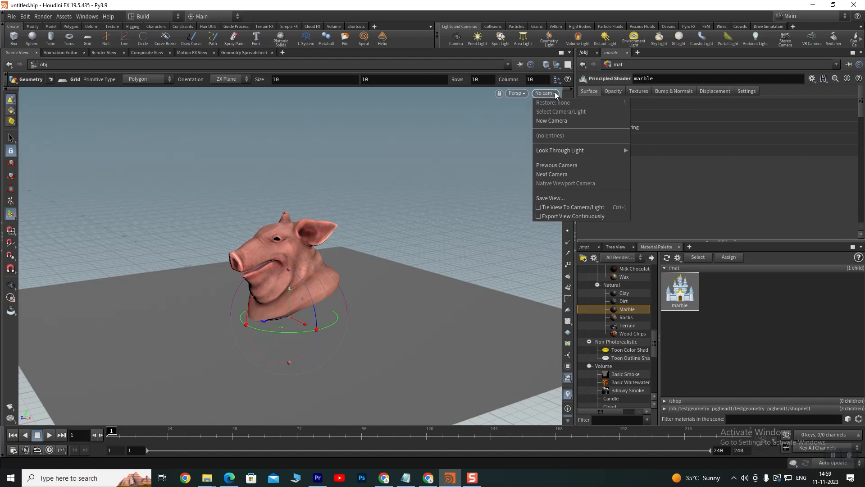
{"action": "left_click", "coordinate": [555, 122]}
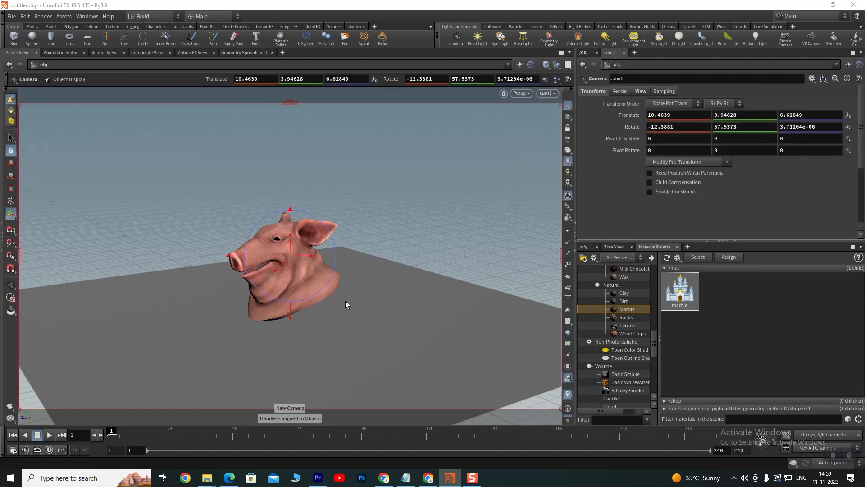
{"action": "key", "text": "Escape"}
{"action": "scroll", "coordinate": [345, 302], "scroll_direction": "up", "scroll_amount": 5}
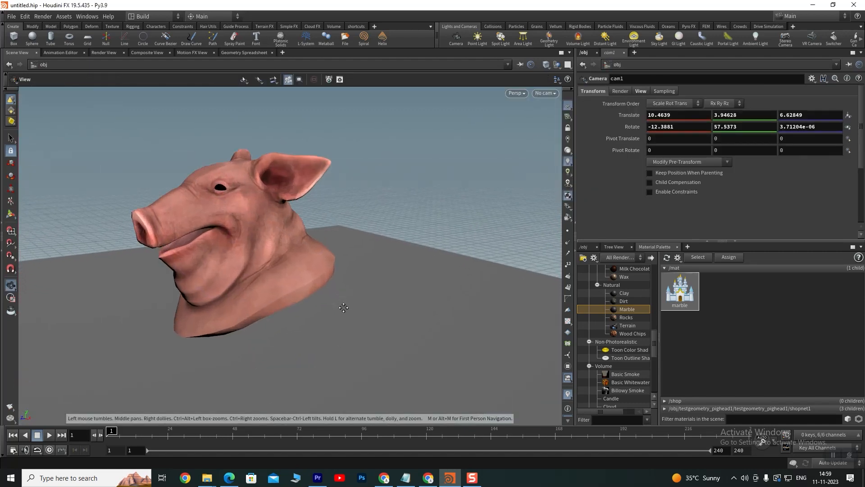
{"action": "middle_click_drag", "start_coordinate": [341, 306], "coordinate": [396, 315]}
{"action": "scroll", "coordinate": [375, 300], "scroll_direction": "down", "scroll_amount": 3}
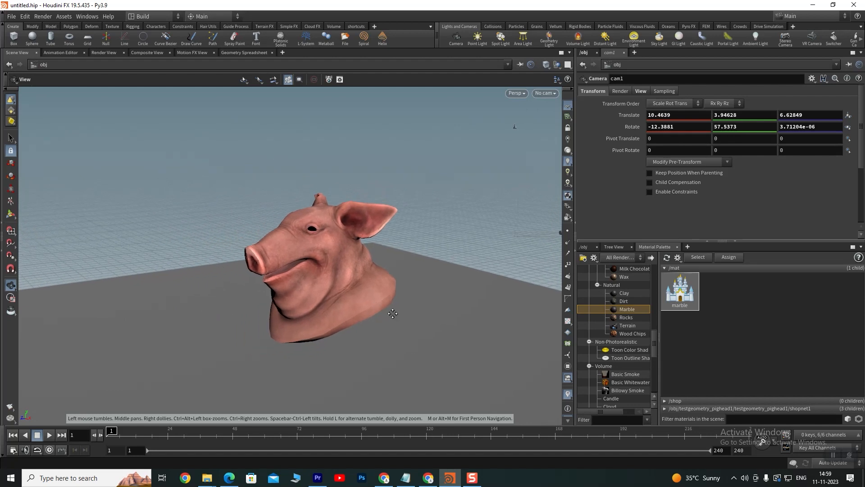
{"action": "key", "text": "Return"}
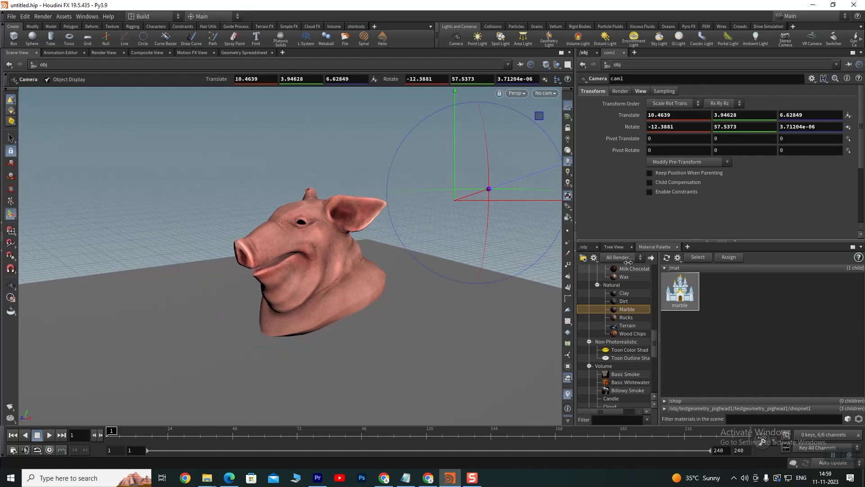
Spread out the grid and pig head nodes in the object network and place the camera node below them.
{"action": "left_click", "coordinate": [585, 247]}
{"action": "key", "text": "h"}
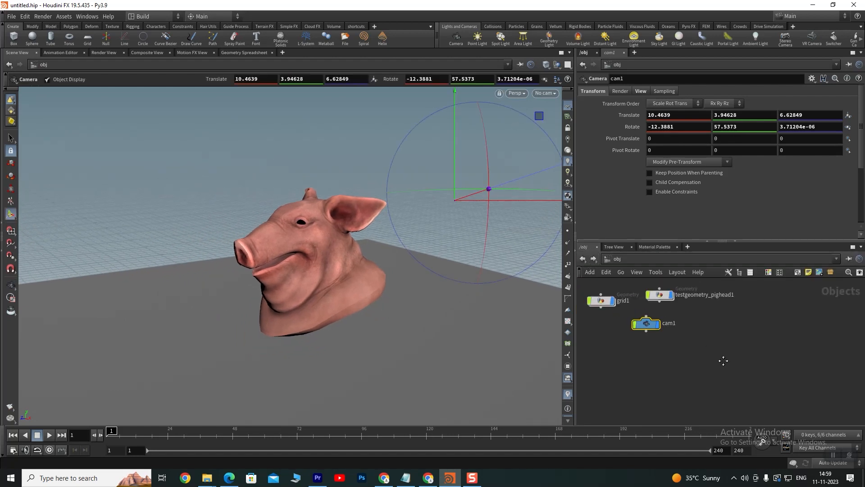
{"action": "left_click_drag", "start_coordinate": [645, 317], "coordinate": [649, 315]}
{"action": "left_click_drag", "start_coordinate": [708, 321], "coordinate": [730, 311]}
{"action": "left_click_drag", "start_coordinate": [647, 315], "coordinate": [662, 311]}
{"action": "left_click_drag", "start_coordinate": [698, 349], "coordinate": [631, 348]}
{"action": "left_click", "coordinate": [730, 361]}
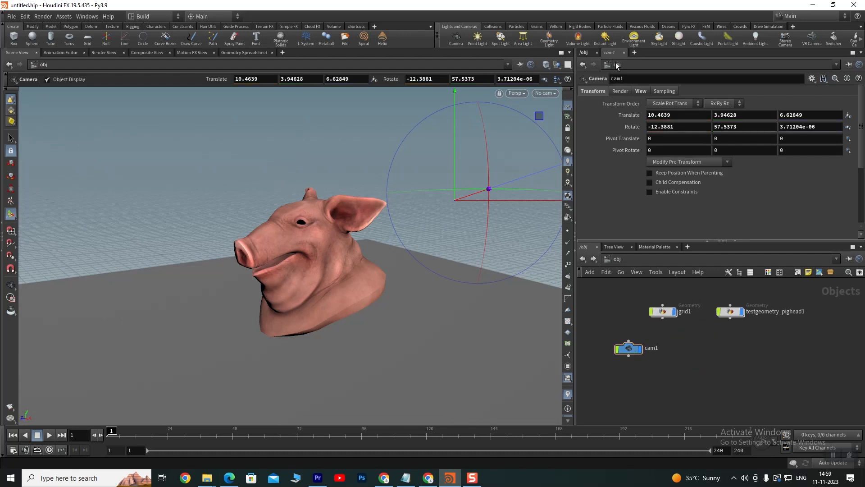
Add an environment light to the scene and move its node away from the camera node.
{"action": "left_click", "coordinate": [636, 39]}
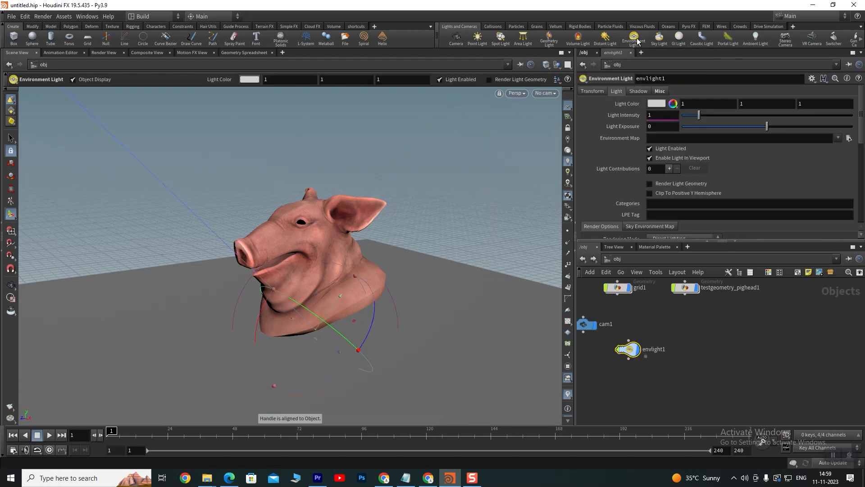
{"action": "middle_click_drag", "start_coordinate": [676, 342], "coordinate": [746, 334]}
{"action": "left_click_drag", "start_coordinate": [702, 337], "coordinate": [740, 336]}
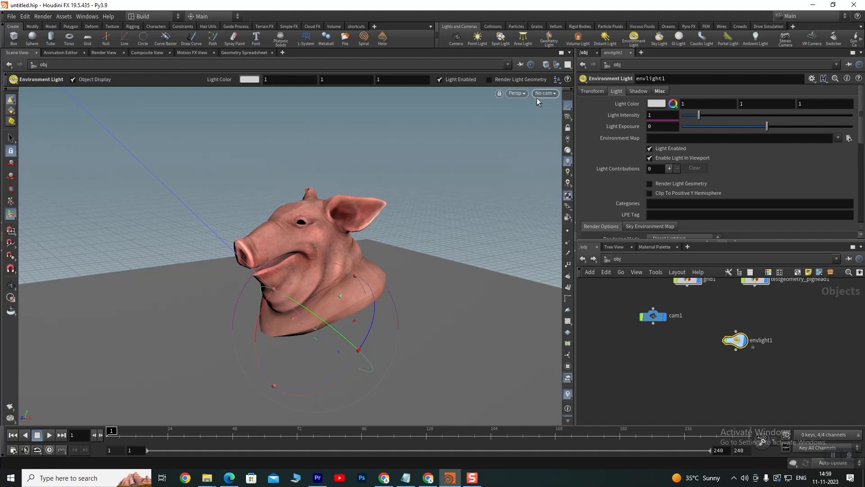
Inspect the camera and environment light placement around the pig head and grid from several angles outside the camera.
{"action": "right_click_drag", "start_coordinate": [281, 280], "coordinate": [279, 313], "text": "alt"}
{"action": "left_click_drag", "start_coordinate": [279, 313], "coordinate": [338, 342], "text": "alt"}
{"action": "left_click_drag", "start_coordinate": [529, 215], "coordinate": [266, 281], "text": "alt"}
{"action": "middle_click_drag", "start_coordinate": [188, 177], "coordinate": [208, 206], "text": "alt"}
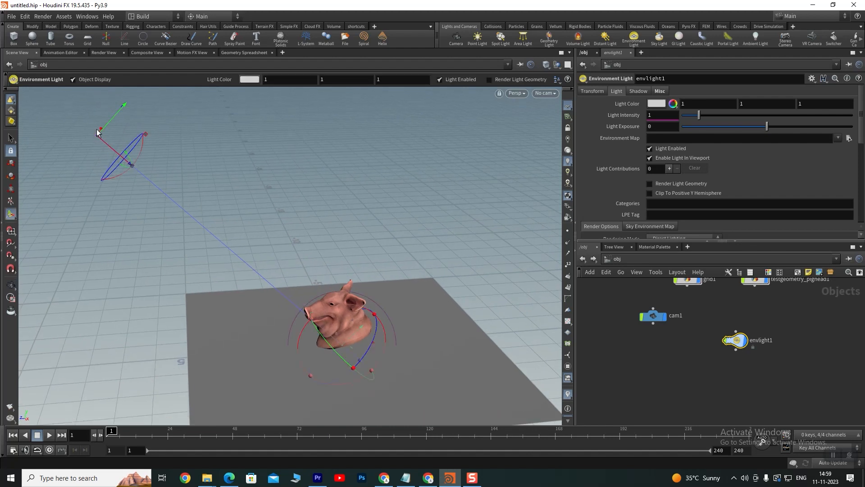
{"action": "left_click_drag", "start_coordinate": [125, 103], "coordinate": [129, 151]}
{"action": "left_click_drag", "start_coordinate": [178, 306], "coordinate": [282, 255], "text": "alt"}
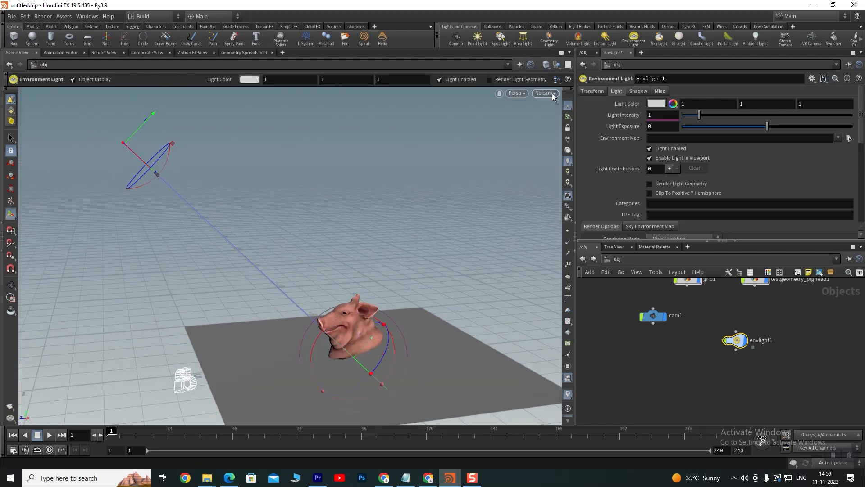
Look through cam1, lock it to the view, move it closer so the pig head fills more of the frame, and unlock it.
{"action": "left_click", "coordinate": [545, 93]}
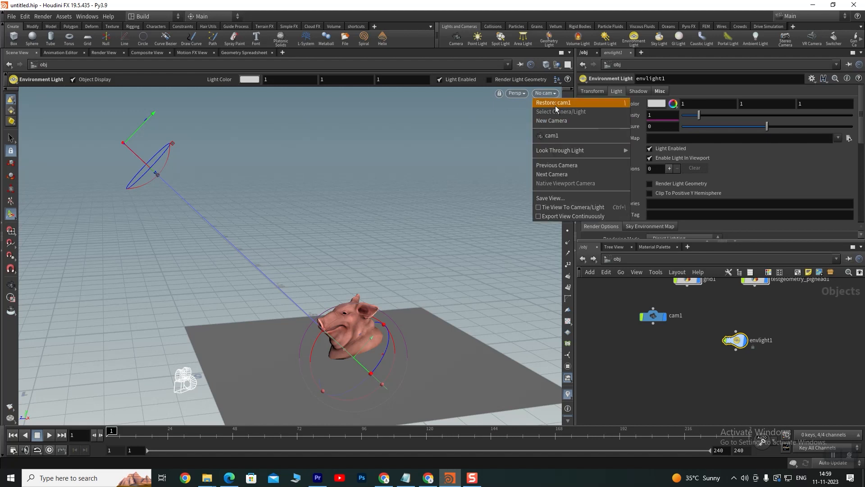
{"action": "left_click", "coordinate": [562, 103]}
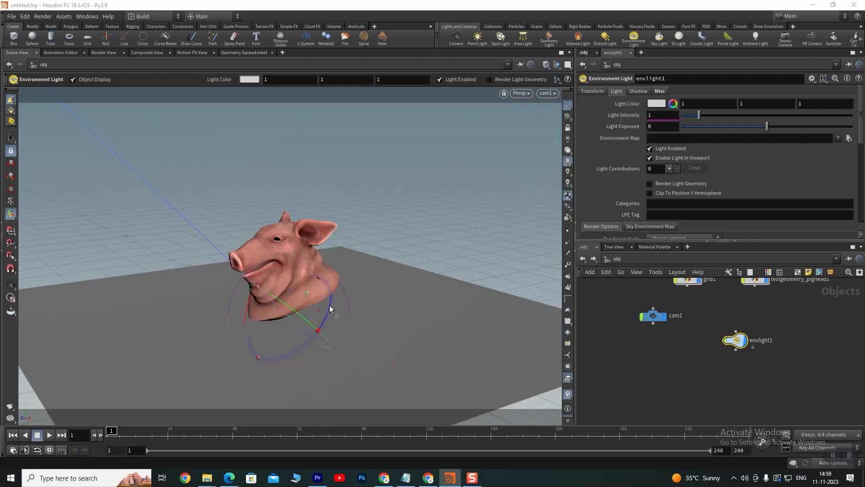
{"action": "left_click", "coordinate": [568, 128]}
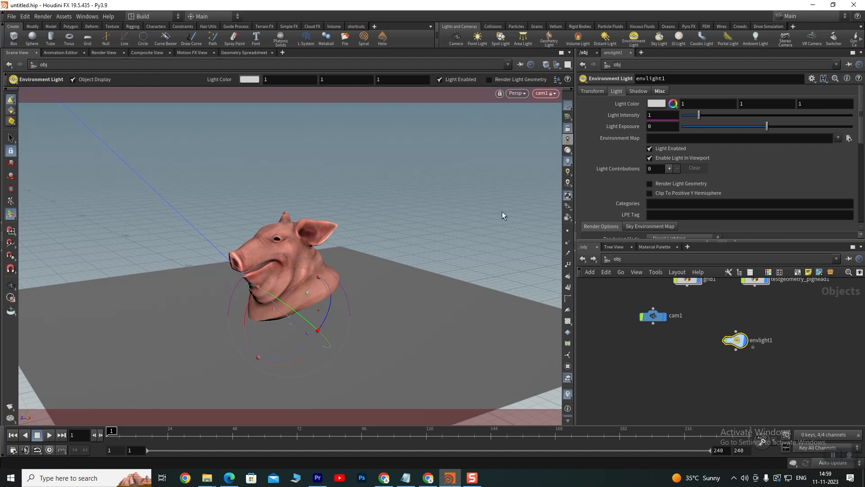
{"action": "scroll", "coordinate": [308, 318], "scroll_direction": "up", "scroll_amount": 5, "text": "alt"}
{"action": "middle_click_drag", "start_coordinate": [351, 308], "coordinate": [361, 328]}
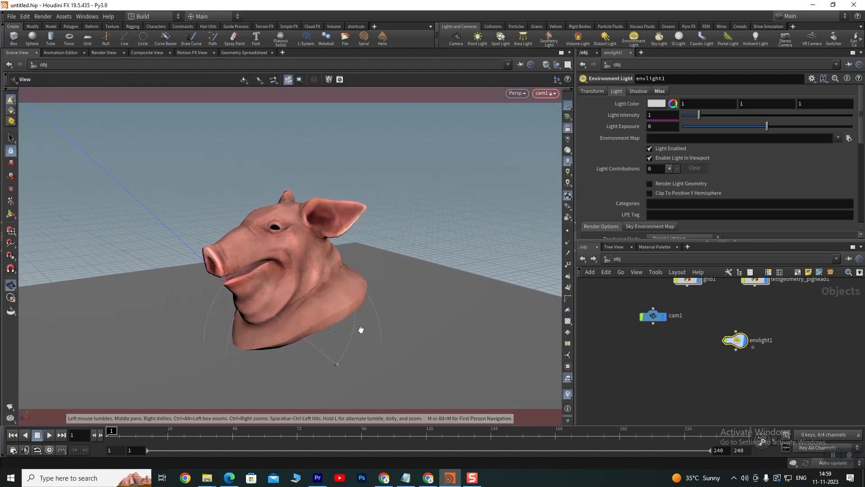
{"action": "key", "text": "Return"}
{"action": "left_click", "coordinate": [569, 131]}
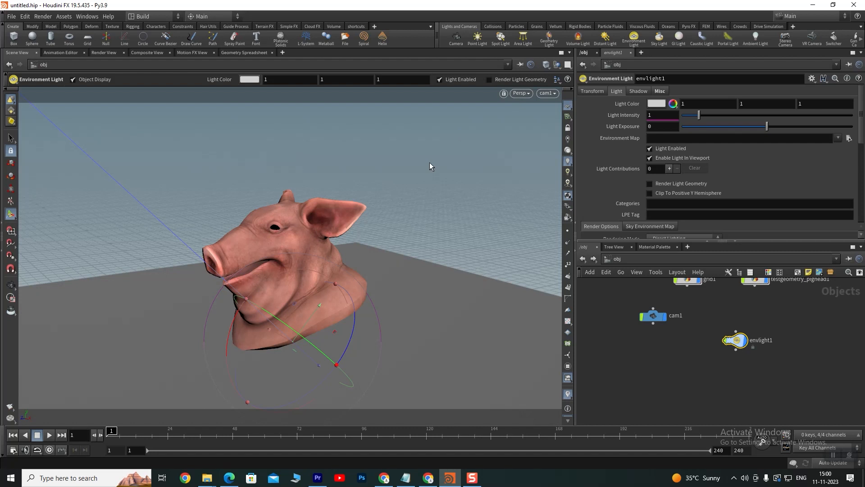
Set the render view's camera to /obj/cam1 and restart the Mantra render of the pig head.
{"action": "left_click", "coordinate": [104, 53]}
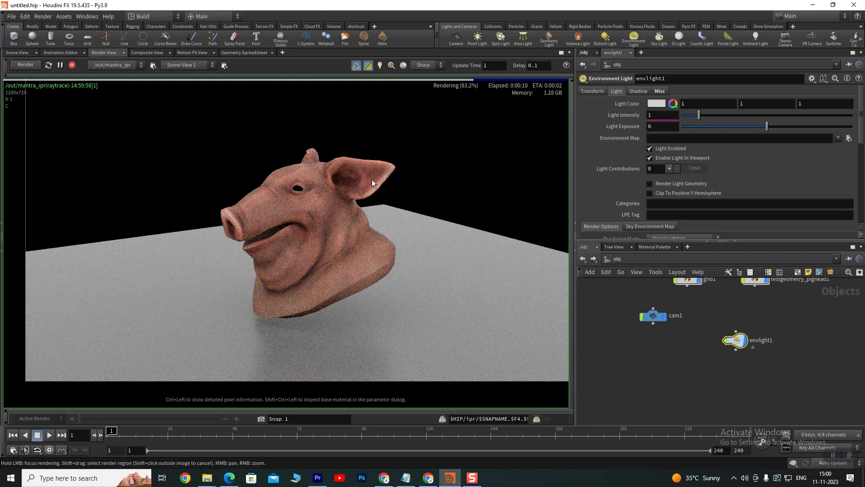
{"action": "left_click", "coordinate": [182, 66]}
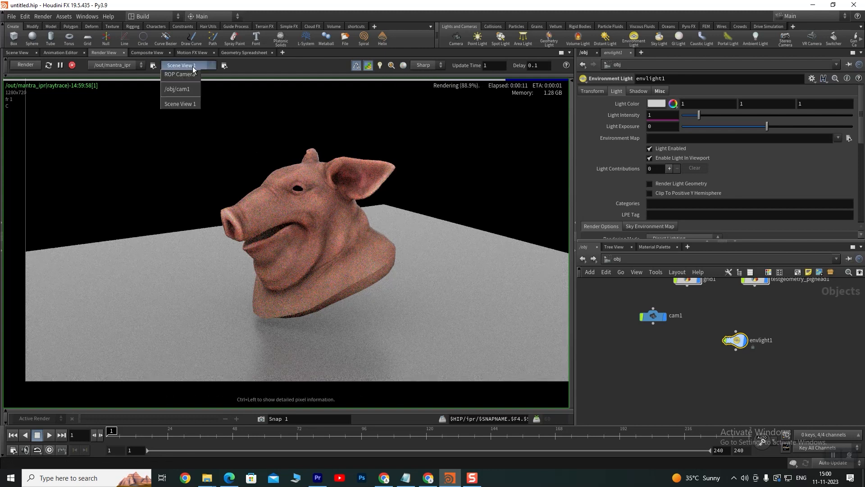
{"action": "left_click", "coordinate": [185, 90]}
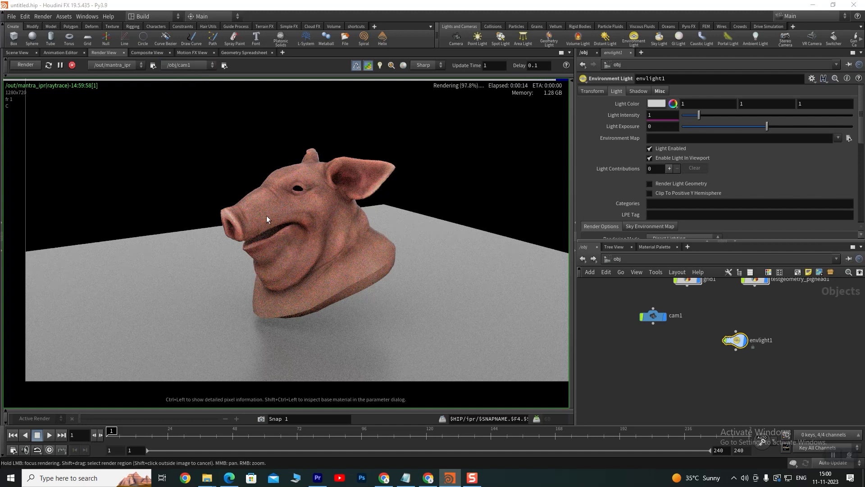
{"action": "left_click", "coordinate": [24, 64]}
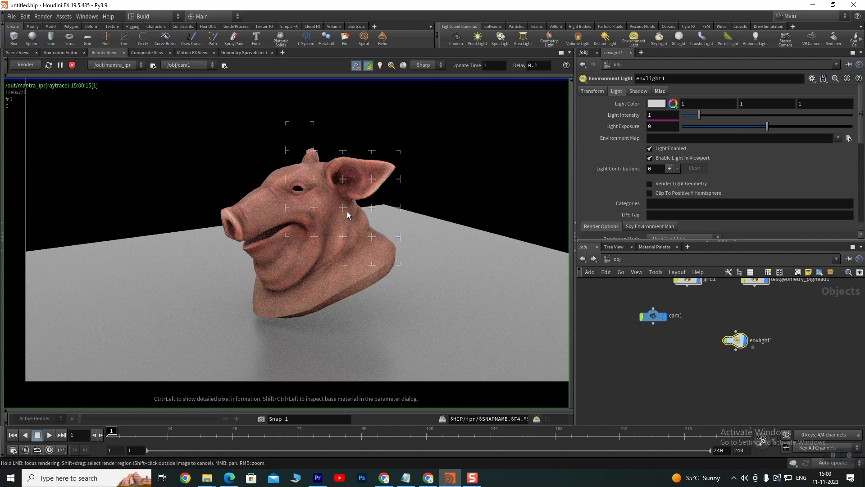
Examine the environment light's effect on the pig head and ground in the render at different magnifications, and compare it with the scene view.
{"action": "scroll", "coordinate": [286, 241], "scroll_direction": "up", "scroll_amount": 7}
{"action": "scroll", "coordinate": [293, 241], "scroll_direction": "down", "scroll_amount": 5}
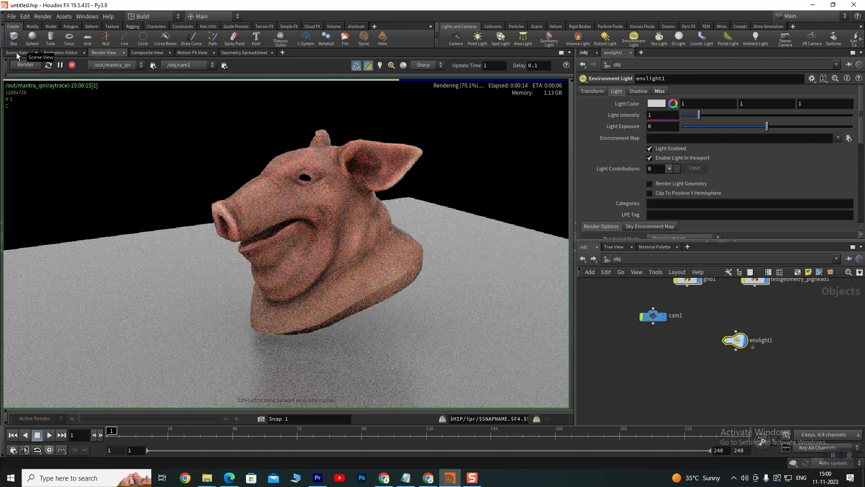
{"action": "scroll", "coordinate": [346, 350], "scroll_direction": "up", "scroll_amount": 3}
{"action": "scroll", "coordinate": [346, 350], "scroll_direction": "down", "scroll_amount": 4}
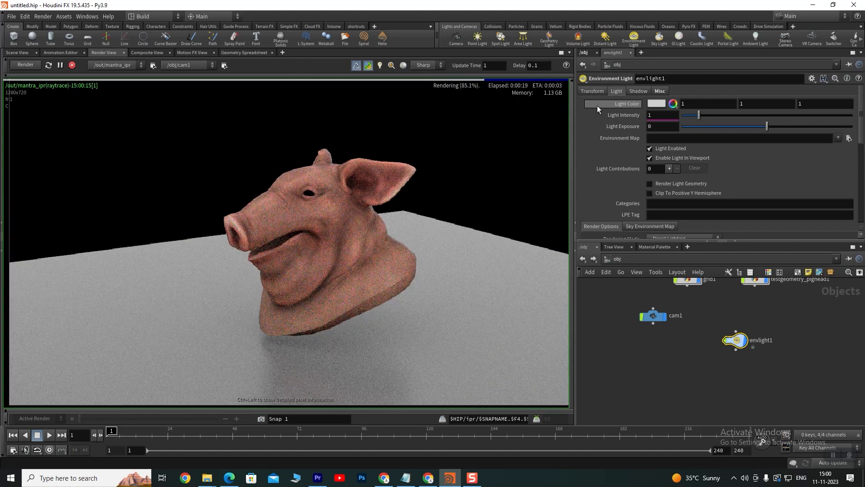
{"action": "scroll", "coordinate": [296, 311], "scroll_direction": "up", "scroll_amount": 2}
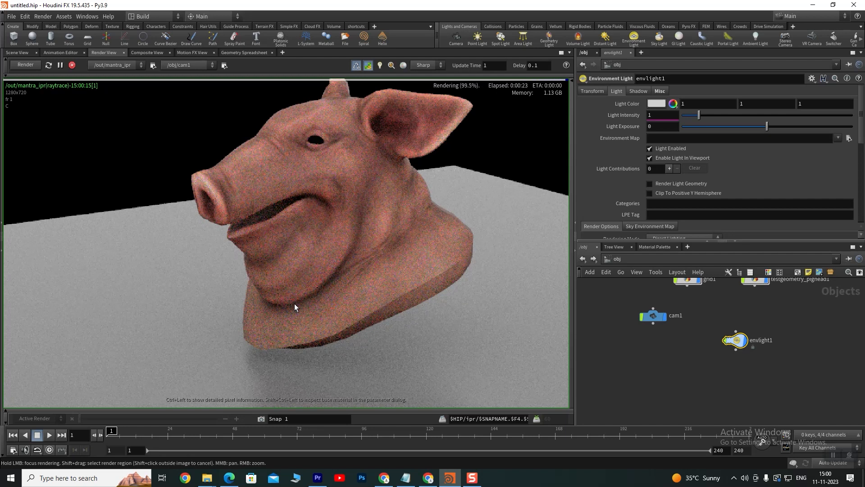
{"action": "scroll", "coordinate": [305, 328], "scroll_direction": "down", "scroll_amount": 2}
{"action": "scroll", "coordinate": [304, 327], "scroll_direction": "down", "scroll_amount": 1}
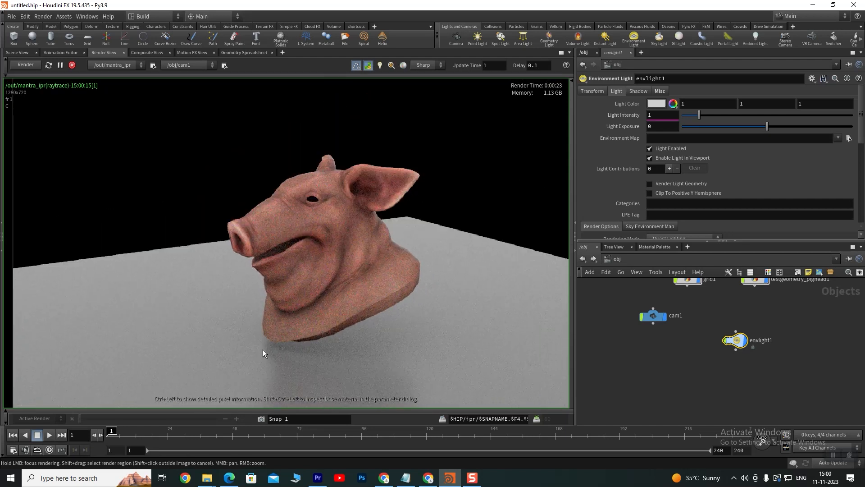
{"action": "scroll", "coordinate": [315, 339], "scroll_direction": "up", "scroll_amount": 1}
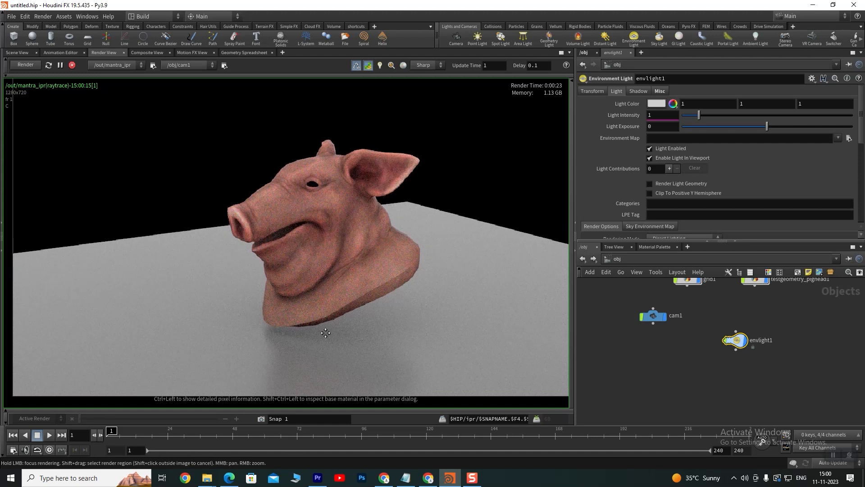
{"action": "scroll", "coordinate": [323, 337], "scroll_direction": "up", "scroll_amount": 1}
{"action": "scroll", "coordinate": [324, 334], "scroll_direction": "down", "scroll_amount": 1}
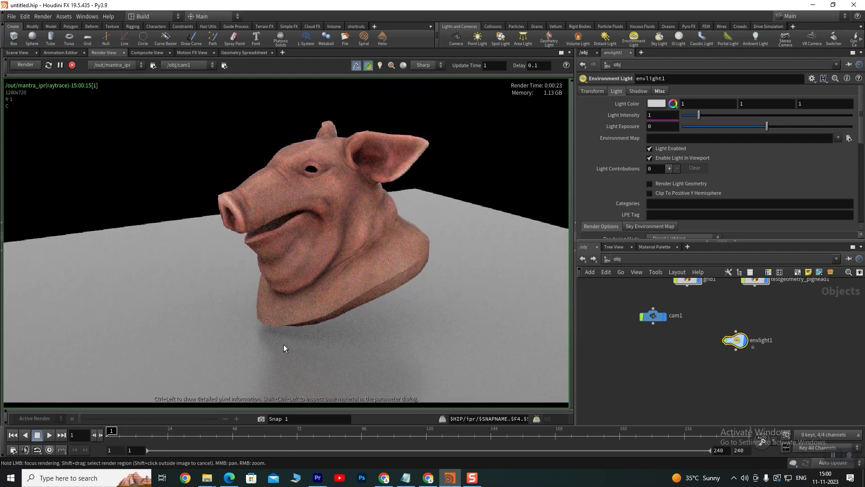
{"action": "scroll", "coordinate": [317, 312], "scroll_direction": "up", "scroll_amount": 1}
{"action": "scroll", "coordinate": [318, 312], "scroll_direction": "down", "scroll_amount": 1}
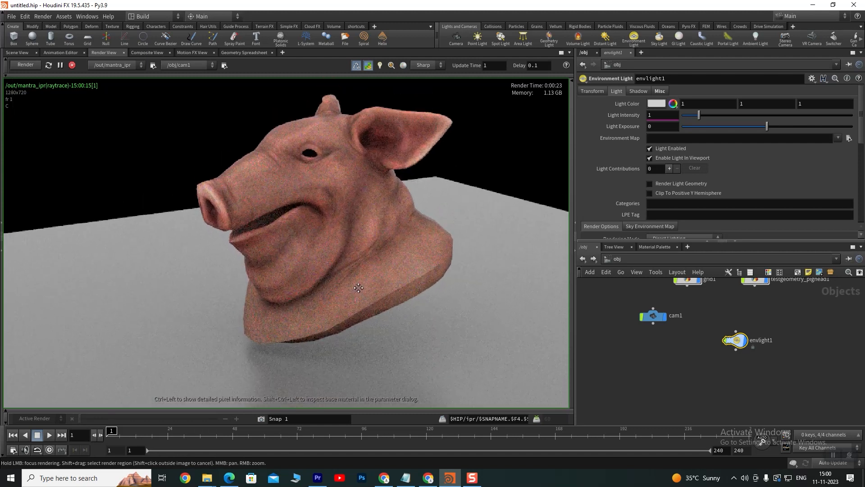
{"action": "left_click", "coordinate": [17, 52]}
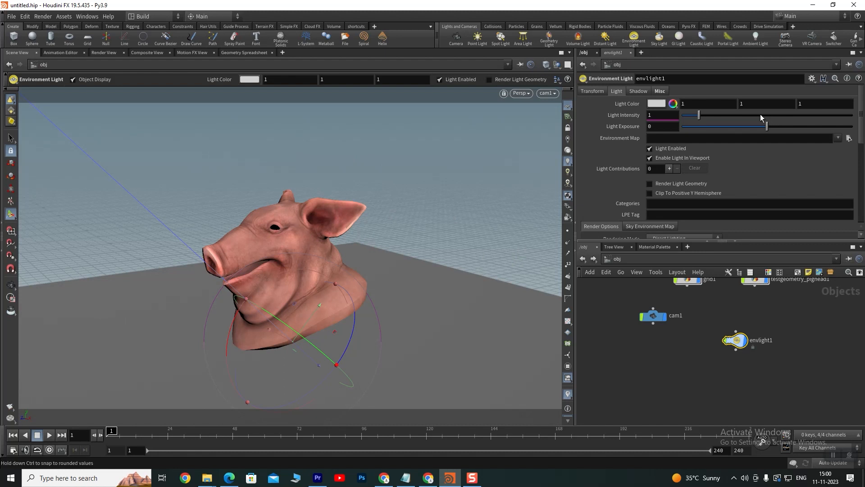
{"action": "left_click", "coordinate": [103, 53]}
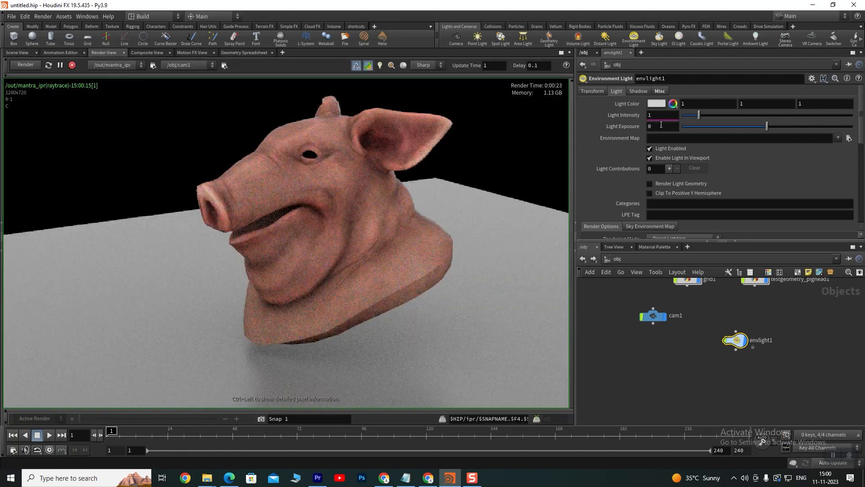
Change the environment light's color to a pale yellow with RGB values of about 1, 0.965 and 0.496.
{"action": "left_click", "coordinate": [657, 104]}
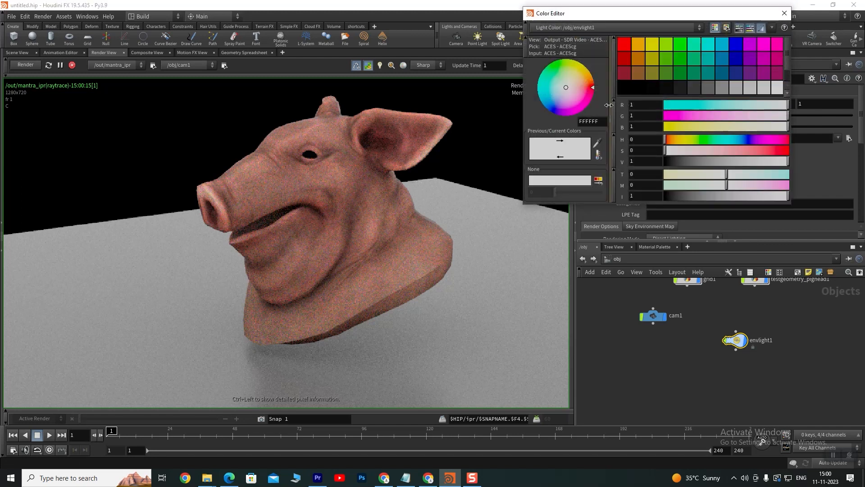
{"action": "left_click", "coordinate": [575, 77]}
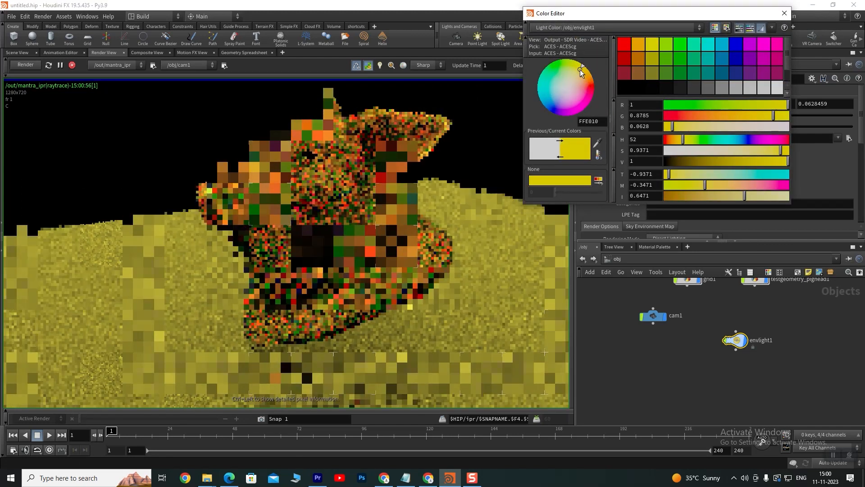
{"action": "left_click_drag", "start_coordinate": [744, 150], "coordinate": [728, 148]}
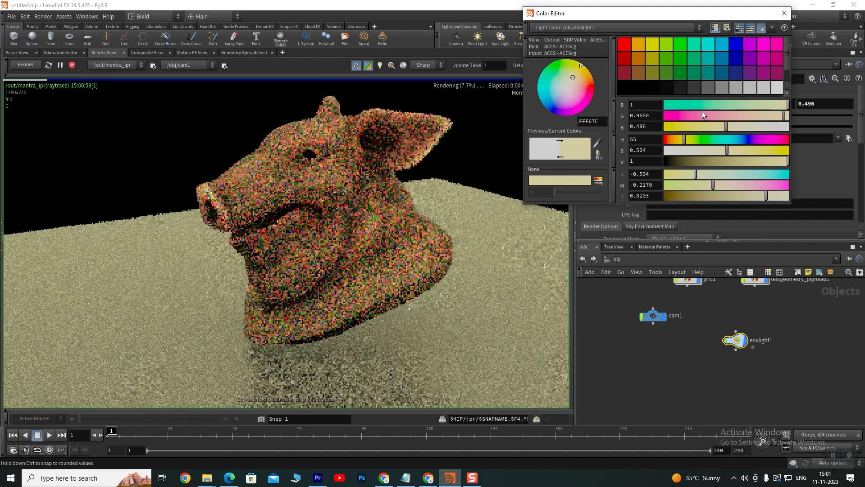
{"action": "left_click", "coordinate": [785, 13]}
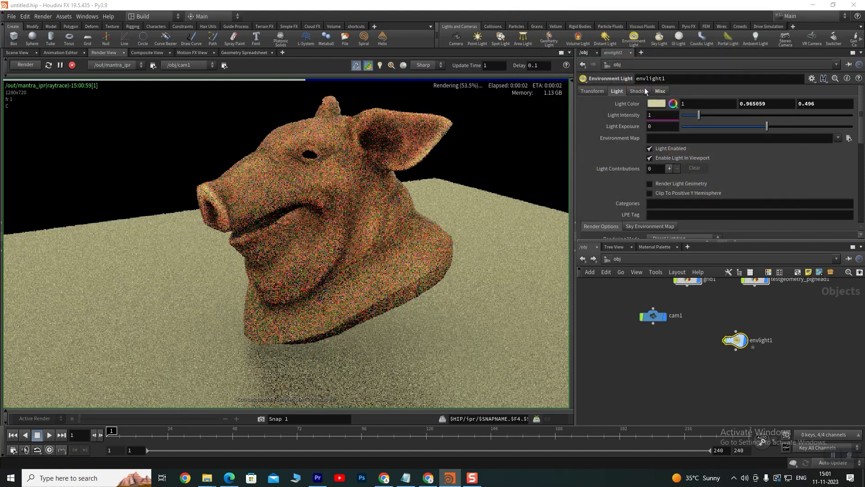
Check the environment light's transform settings and the available transform orders, and return to its light settings.
{"action": "left_click", "coordinate": [593, 91]}
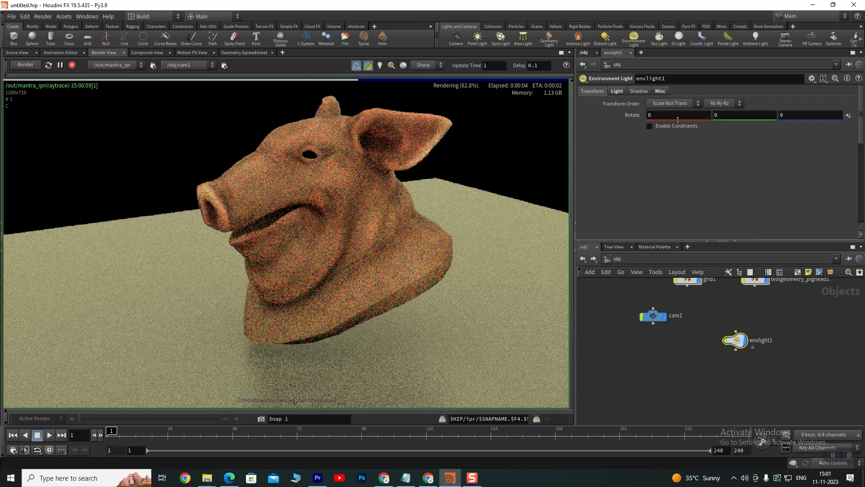
{"action": "left_click", "coordinate": [672, 105]}
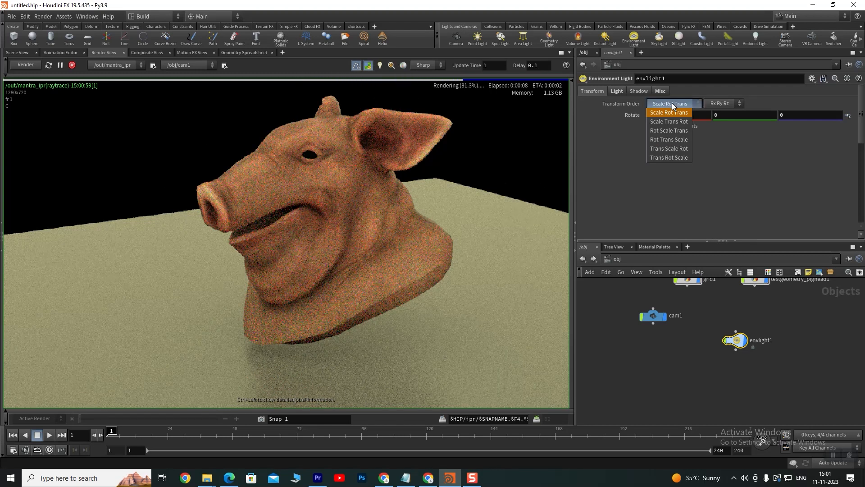
{"action": "left_click", "coordinate": [672, 103]}
{"action": "left_click", "coordinate": [672, 102]}
{"action": "left_click", "coordinate": [671, 102]}
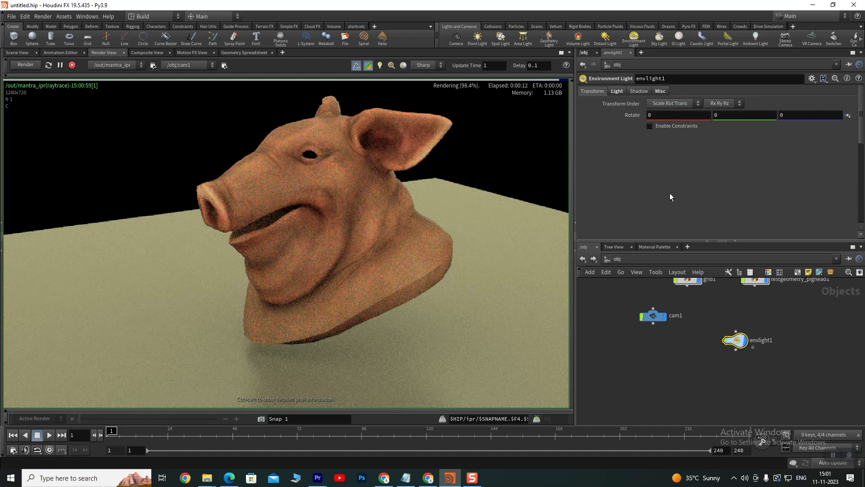
{"action": "left_click", "coordinate": [616, 91]}
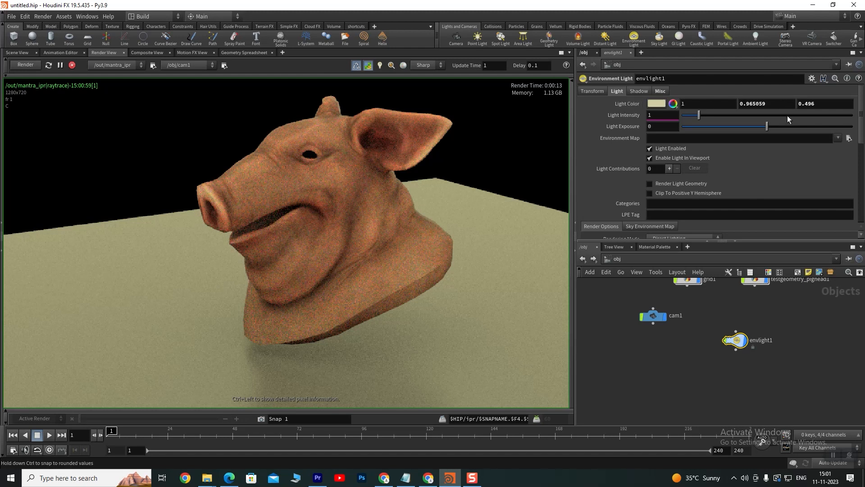
Change the environment light's color to a pale green with RGB values of about 0.843, 0.965 and 0.666.
{"action": "left_click", "coordinate": [655, 104]}
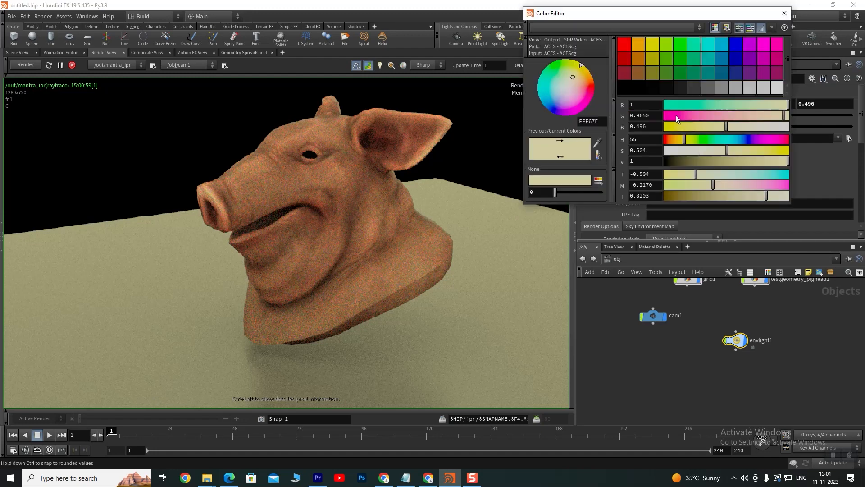
{"action": "left_click_drag", "start_coordinate": [697, 171], "coordinate": [703, 150]}
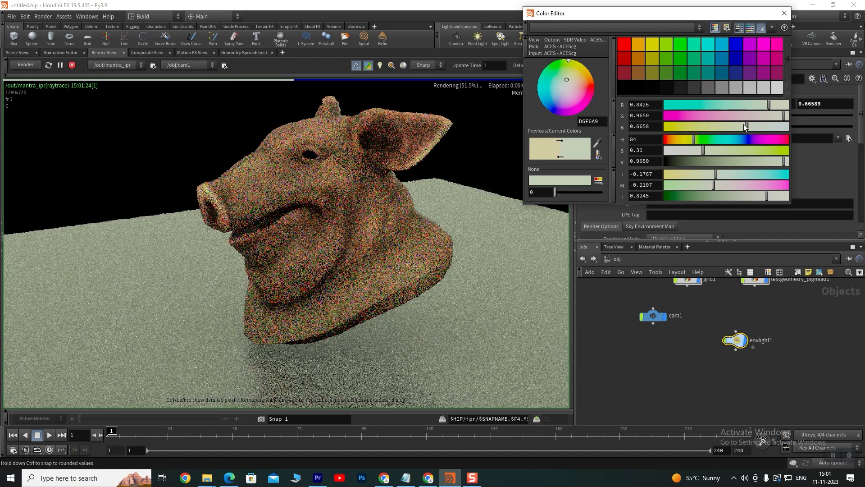
{"action": "left_click", "coordinate": [784, 13]}
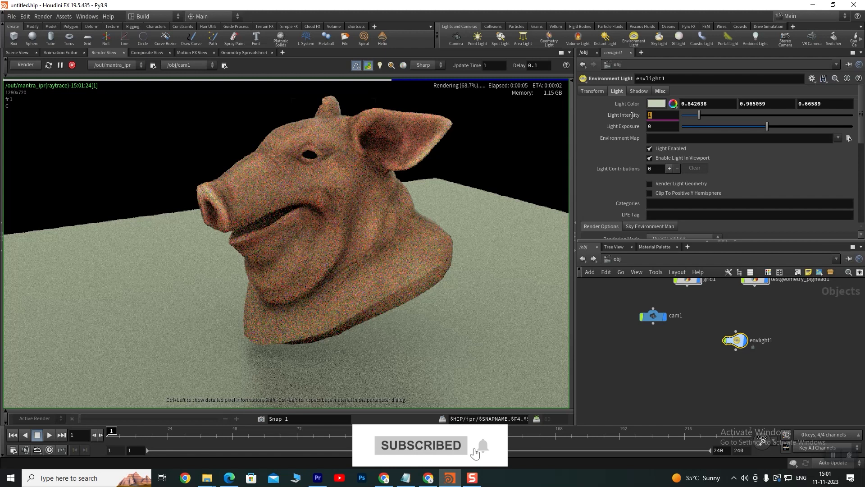
Set the environment light's intensity to 2.
{"action": "left_click", "coordinate": [657, 116]}
{"action": "type", "text": "2"}
{"action": "key", "text": "Return"}
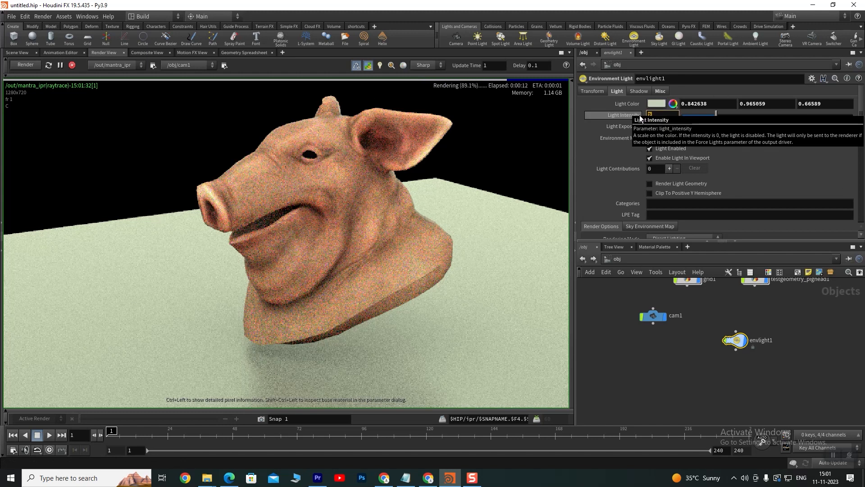
Set the environment light's intensity back to 1 and its exposure to 1.
{"action": "key", "text": "Return"}
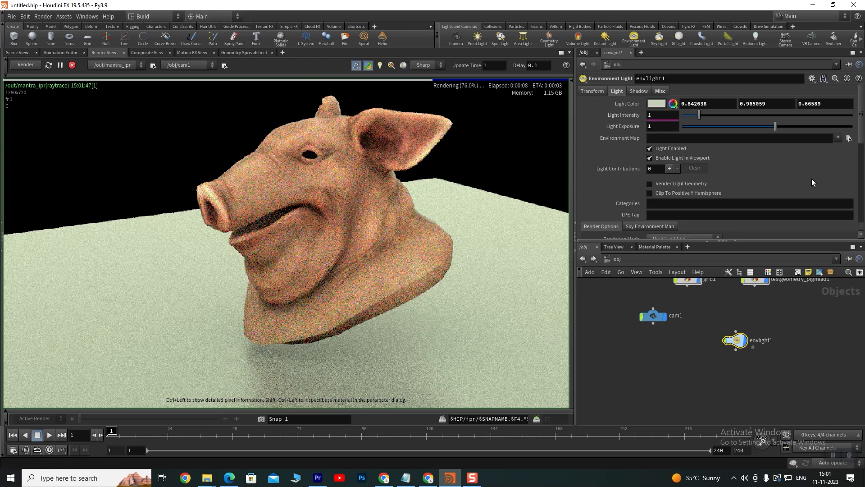
Set the environment light's rendering mode to Ambient Occlusion.
{"action": "scroll", "coordinate": [766, 156], "scroll_direction": "down", "scroll_amount": 3}
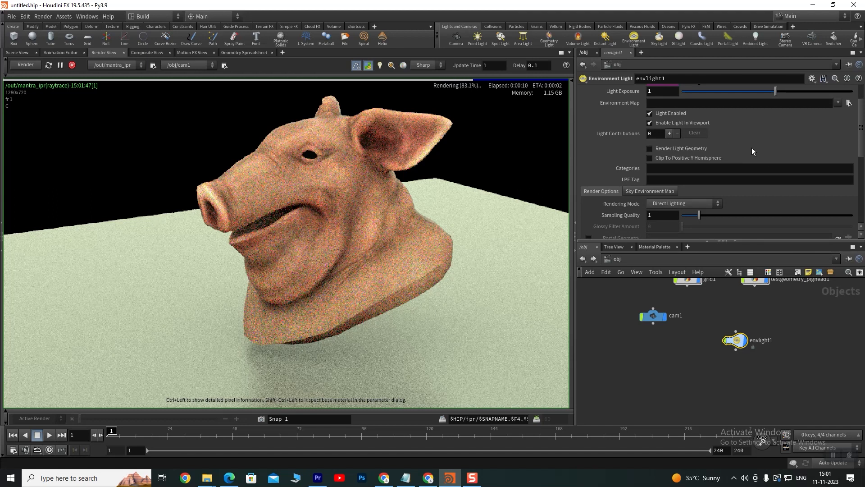
{"action": "scroll", "coordinate": [752, 148], "scroll_direction": "down", "scroll_amount": 4}
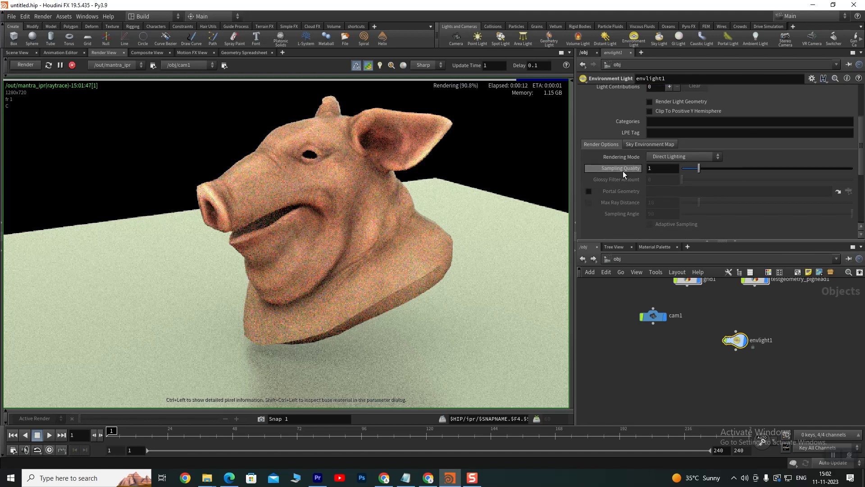
{"action": "left_click", "coordinate": [669, 157]}
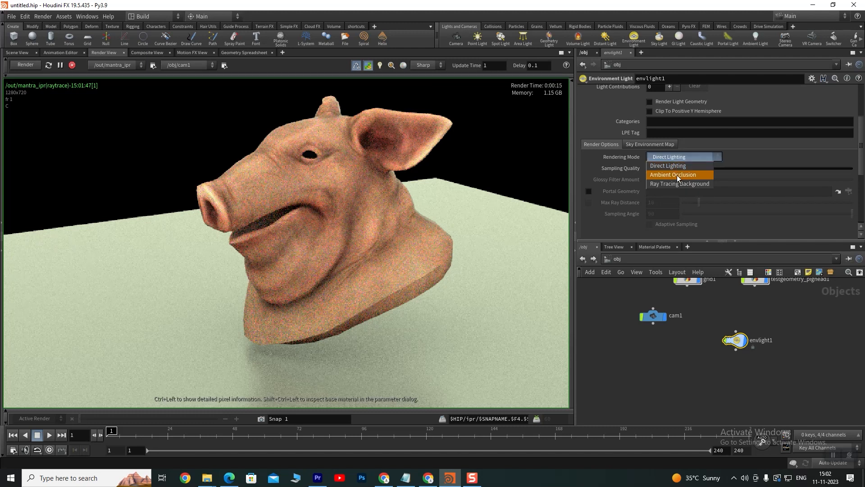
{"action": "left_click", "coordinate": [681, 176]}
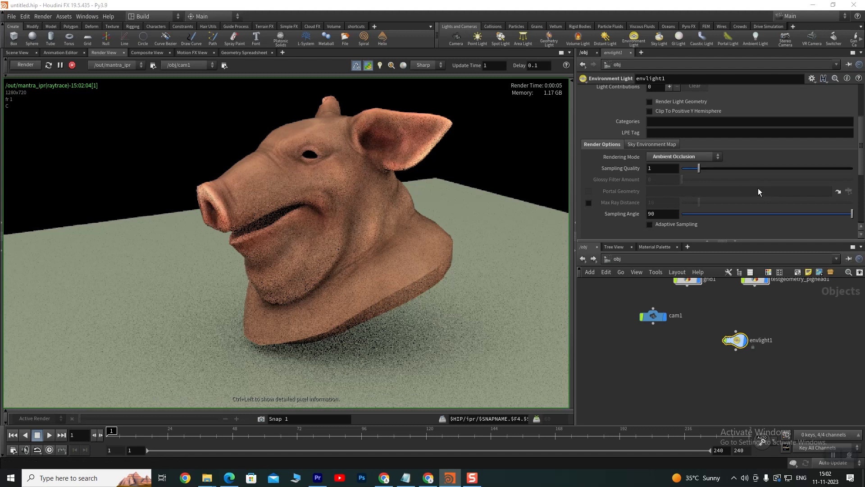
Try the Ray Tracing Background rendering mode on the environment light, and return it to Direct Lighting.
{"action": "left_click", "coordinate": [675, 156]}
{"action": "left_click", "coordinate": [675, 185]}
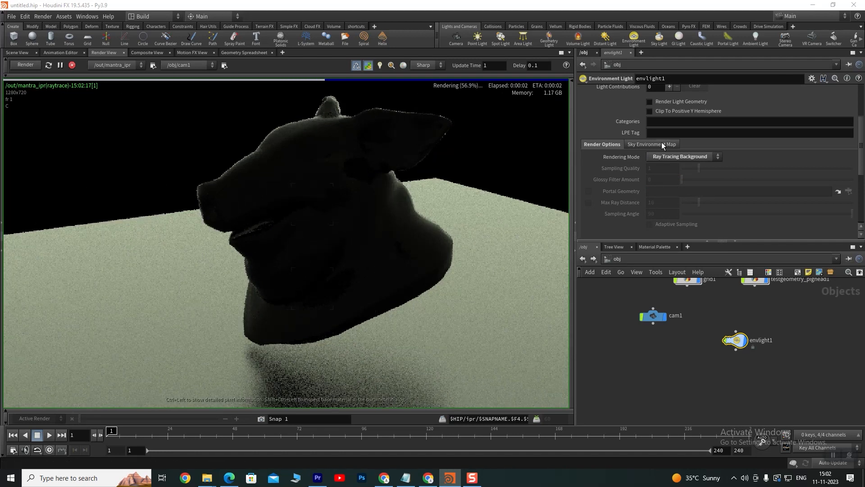
{"action": "left_click", "coordinate": [680, 156]}
{"action": "left_click", "coordinate": [681, 166]}
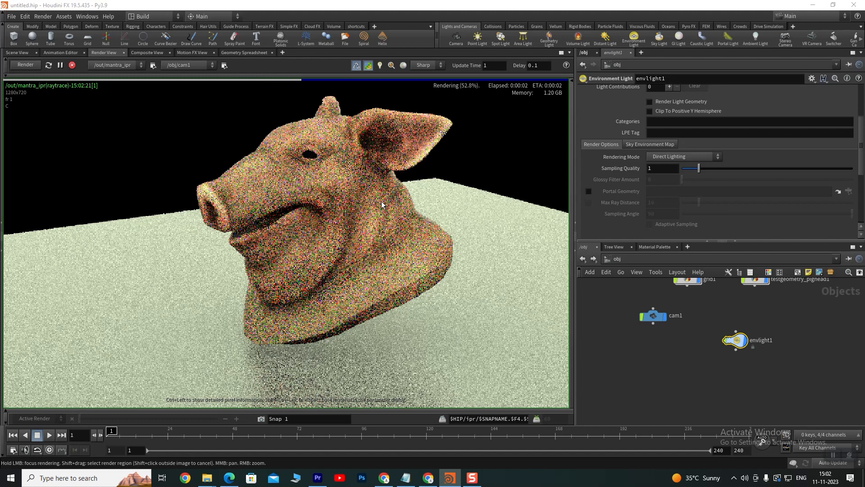
Switch the environment light's rendering mode to Ambient Occlusion and set its intensity to 1.5.
{"action": "left_click", "coordinate": [681, 157]}
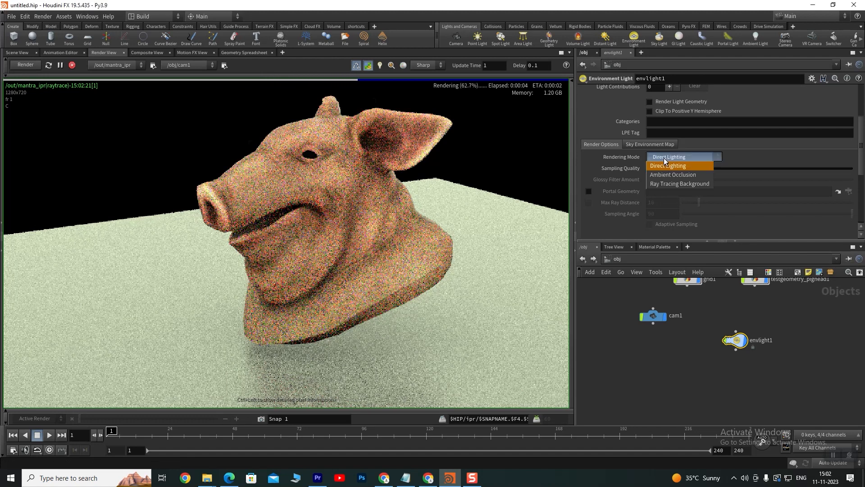
{"action": "left_click", "coordinate": [676, 172]}
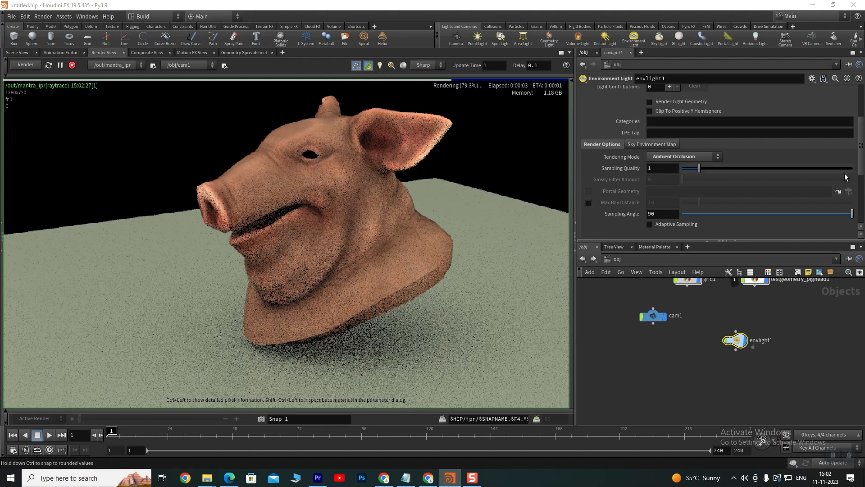
{"action": "scroll", "coordinate": [766, 158], "scroll_direction": "up", "scroll_amount": 3}
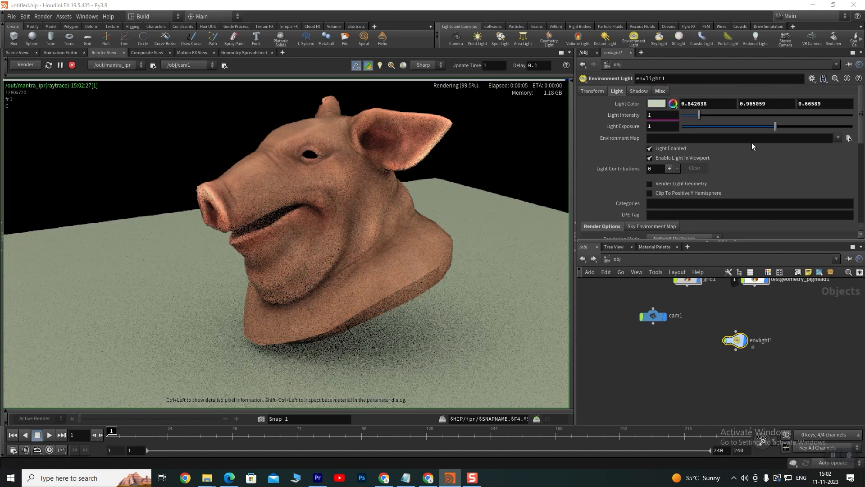
{"action": "type", "text": ".5"}
{"action": "key", "text": "Return"}
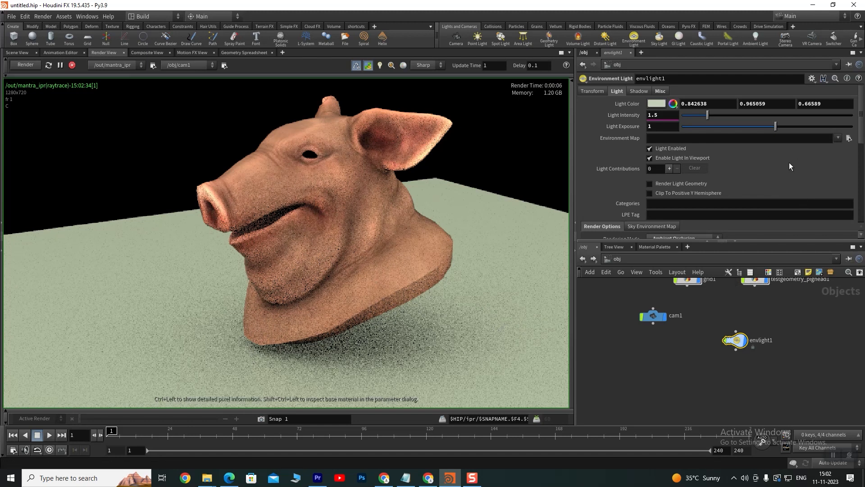
Set the environment light's sampling quality to 4 and check the noise in the rendered pig head.
{"action": "scroll", "coordinate": [790, 162], "scroll_direction": "down", "scroll_amount": 2}
{"action": "scroll", "coordinate": [770, 131], "scroll_direction": "down", "scroll_amount": 3}
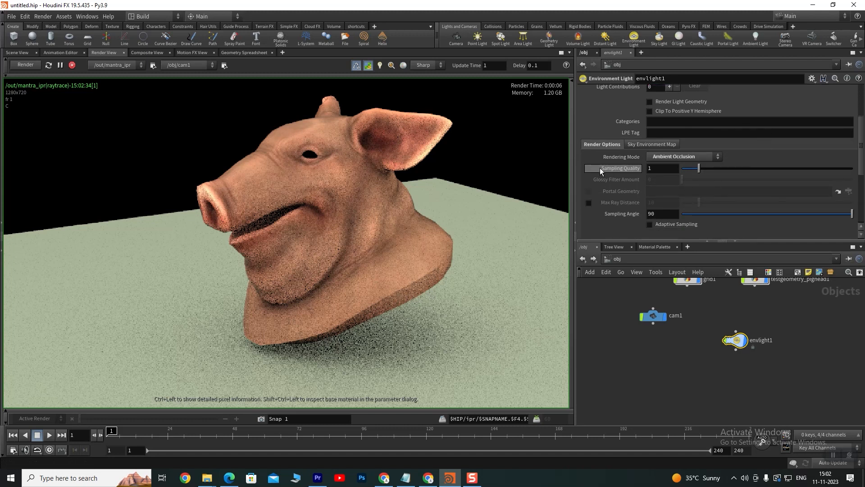
{"action": "type", "text": "4"}
{"action": "key", "text": "Return"}
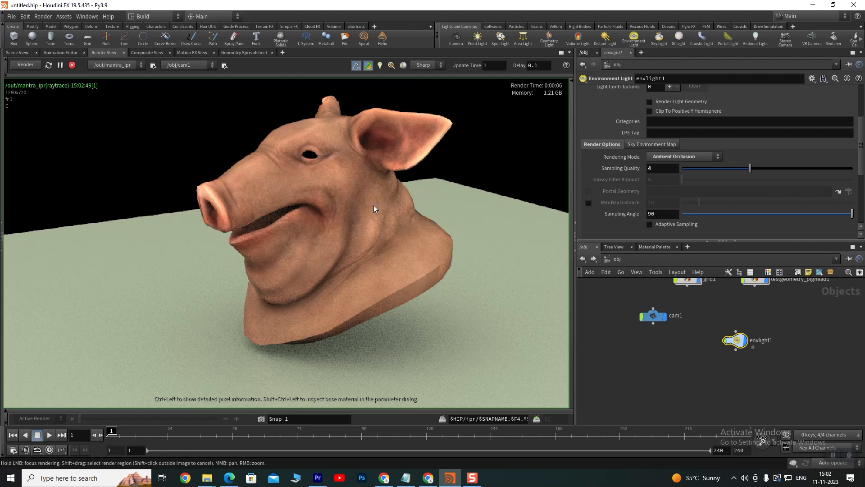
{"action": "scroll", "coordinate": [331, 205], "scroll_direction": "up", "scroll_amount": 1}
{"action": "scroll", "coordinate": [331, 205], "scroll_direction": "down", "scroll_amount": 1}
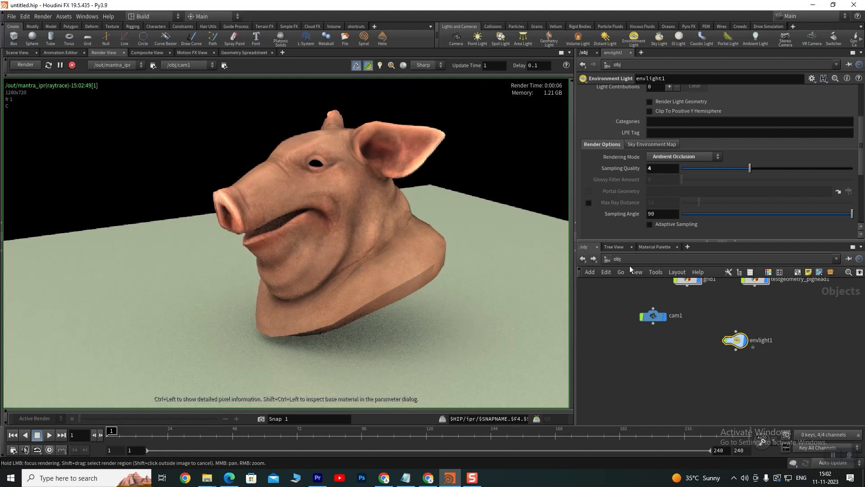
Set the environment light's sampling quality to 16 and inspect the pig head render up close.
{"action": "type", "text": "6"}
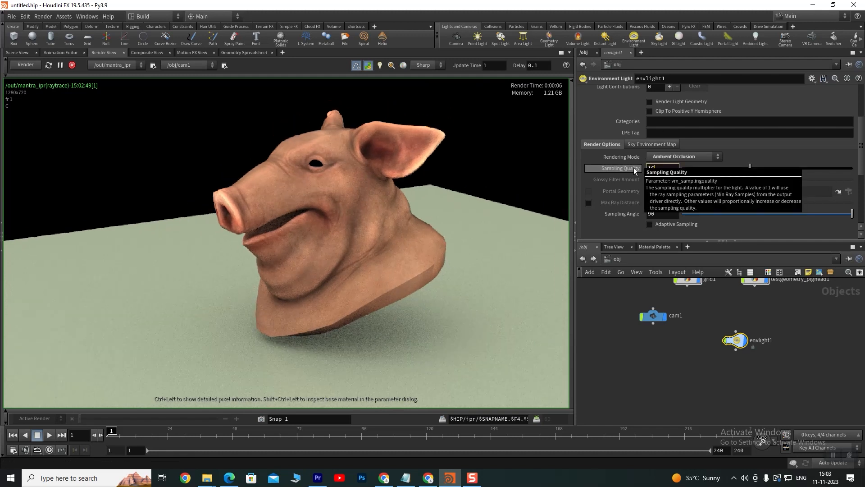
{"action": "key", "text": "Return"}
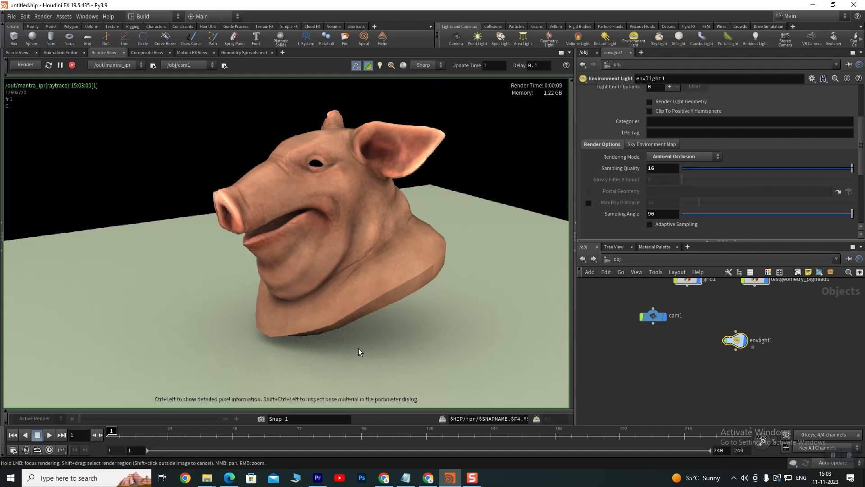
{"action": "scroll", "coordinate": [223, 302], "scroll_direction": "up", "scroll_amount": 3}
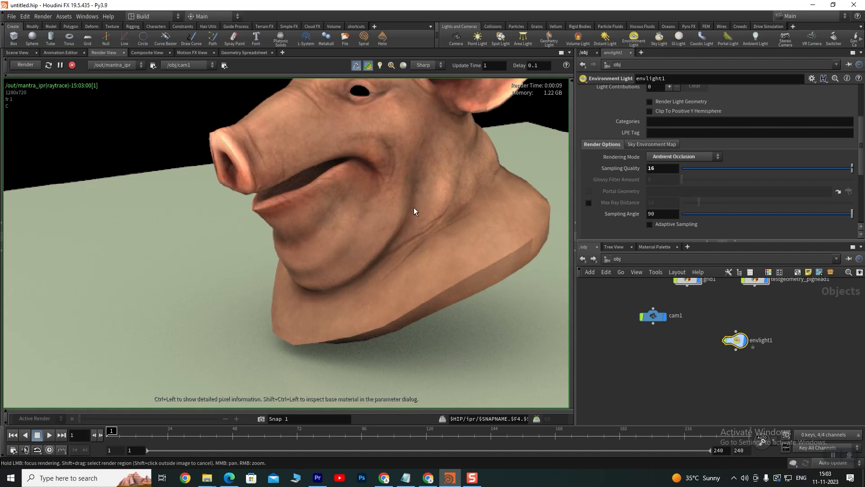
{"action": "scroll", "coordinate": [413, 207], "scroll_direction": "up", "scroll_amount": 4}
{"action": "scroll", "coordinate": [279, 185], "scroll_direction": "down", "scroll_amount": 9}
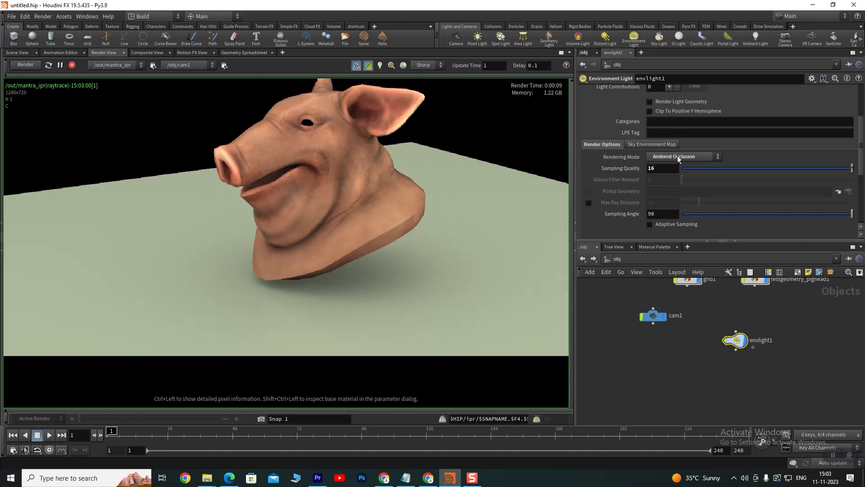
Try Direct Lighting at the higher sampling quality, and return the rendering mode to Ambient Occlusion.
{"action": "left_click", "coordinate": [683, 154]}
{"action": "left_click", "coordinate": [667, 166]}
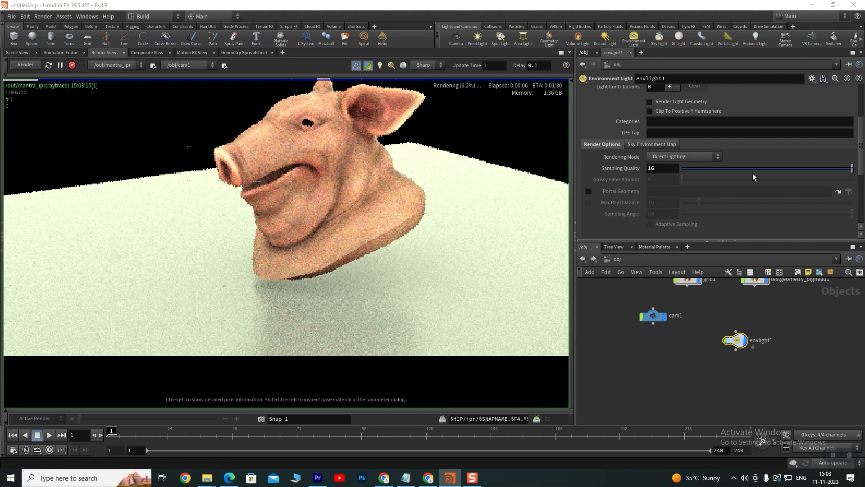
{"action": "left_click", "coordinate": [681, 158]}
{"action": "left_click", "coordinate": [673, 169]}
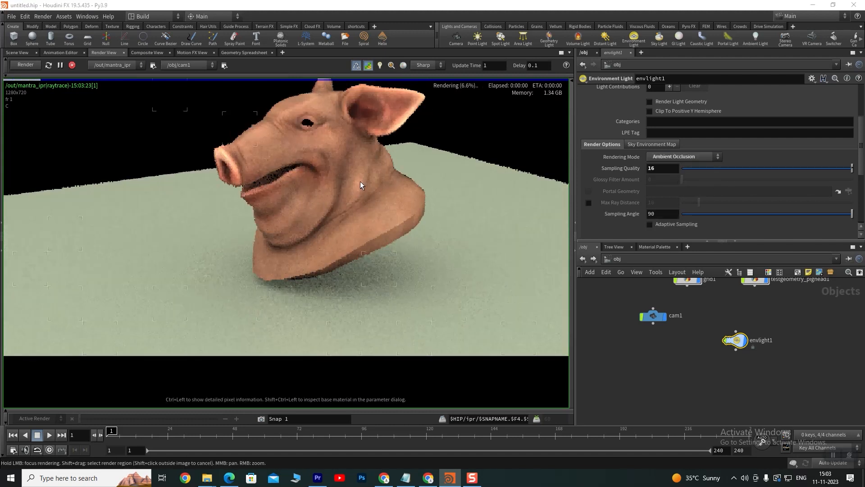
{"action": "middle_click_drag", "start_coordinate": [379, 202], "coordinate": [382, 258]}
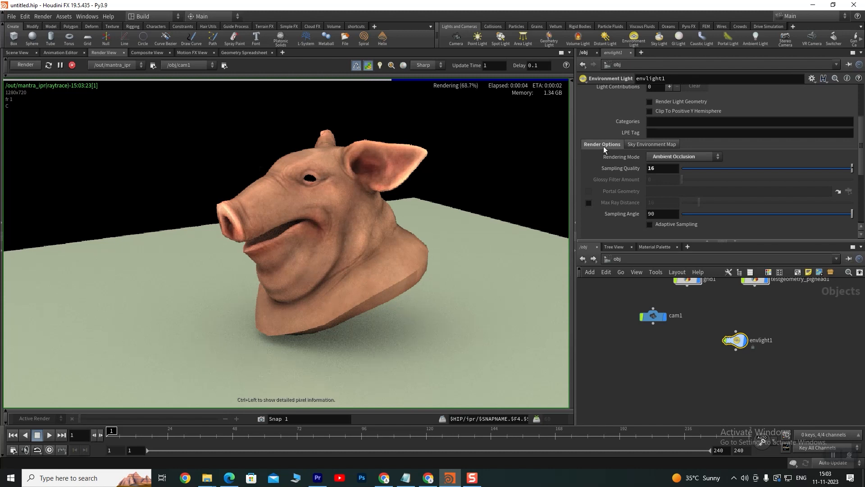
Set the environment light's sampling angle to 180.
{"action": "scroll", "coordinate": [718, 193], "scroll_direction": "down", "scroll_amount": 1}
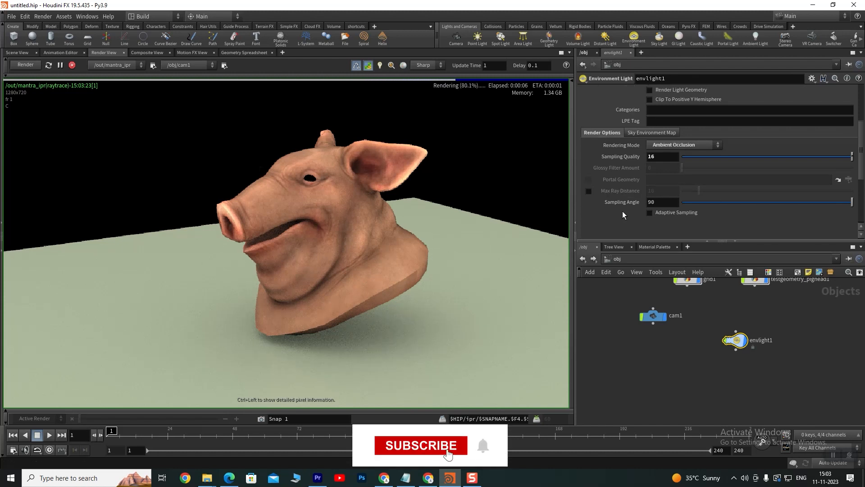
{"action": "left_click_drag", "start_coordinate": [667, 202], "coordinate": [633, 204]}
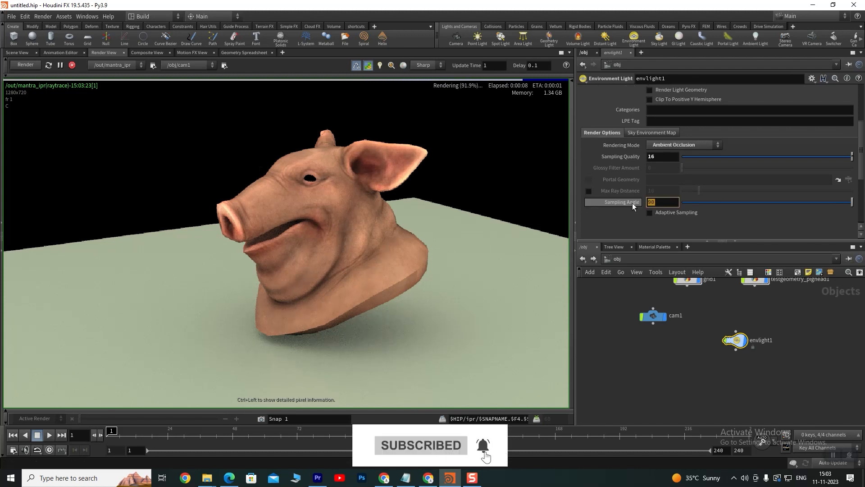
{"action": "type", "text": "180"}
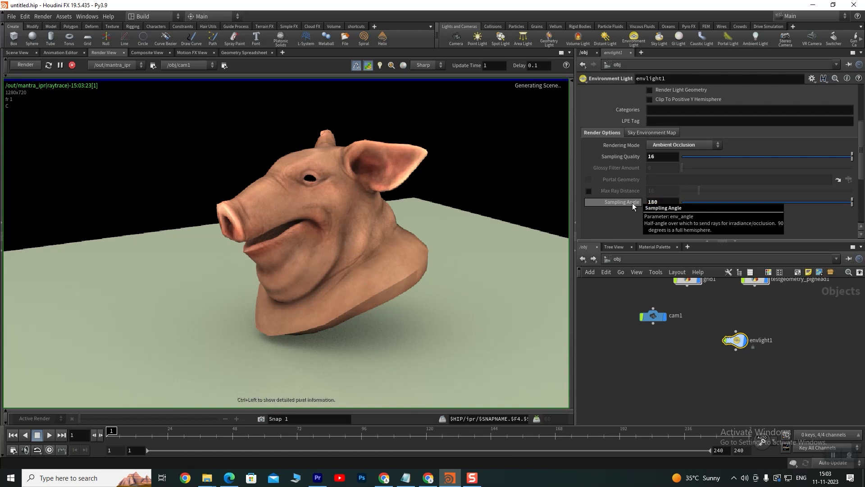
{"action": "key", "text": "Return"}
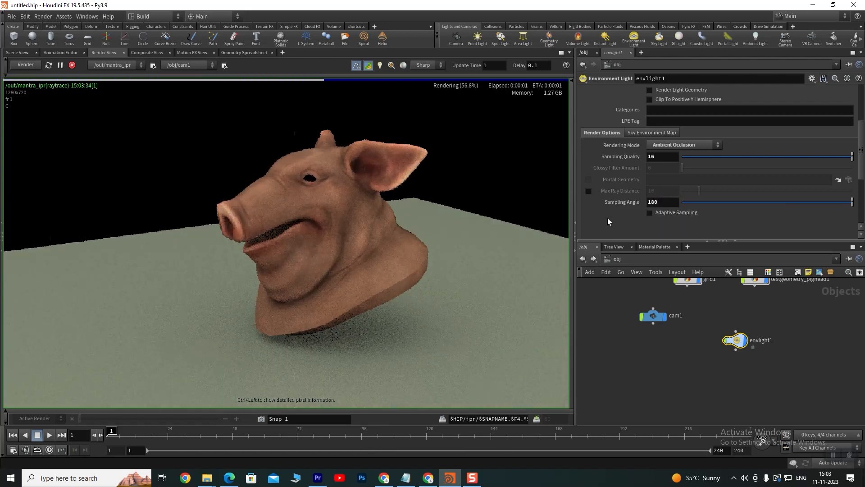
Try adaptive sampling on the environment light, turn it off again, and set the sampling angle back to 90.
{"action": "left_click", "coordinate": [649, 214]}
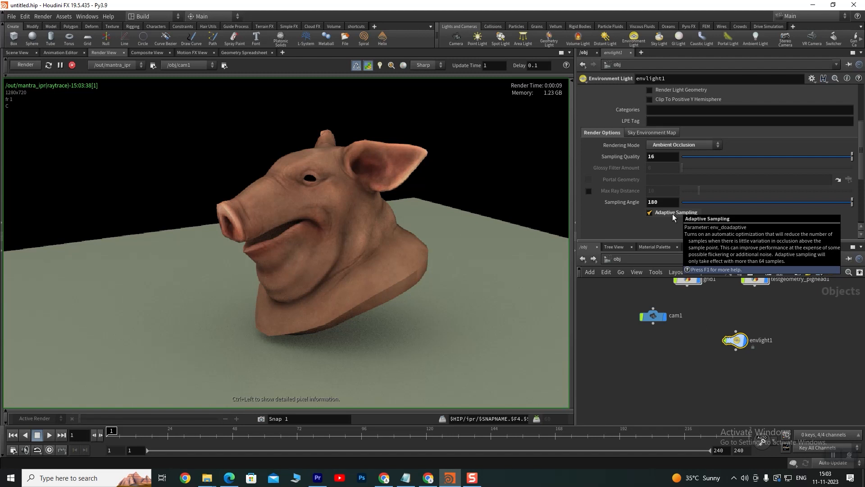
{"action": "left_click", "coordinate": [672, 212]}
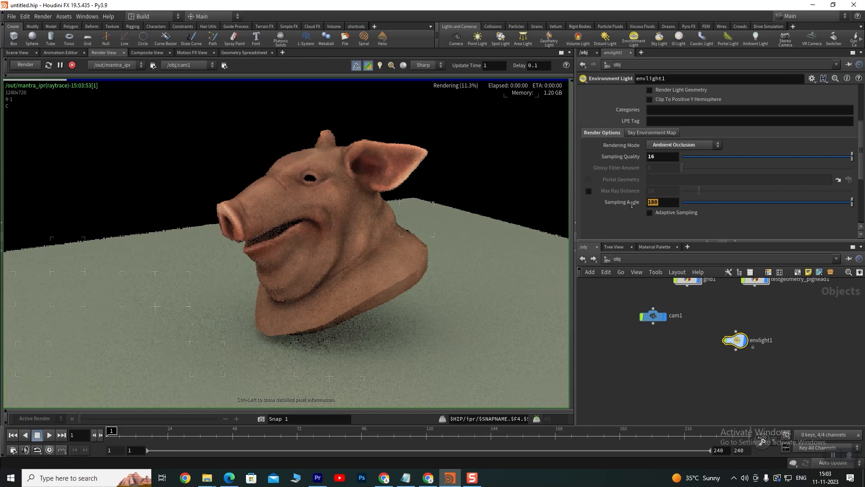
{"action": "type", "text": "90"}
{"action": "key", "text": "Return"}
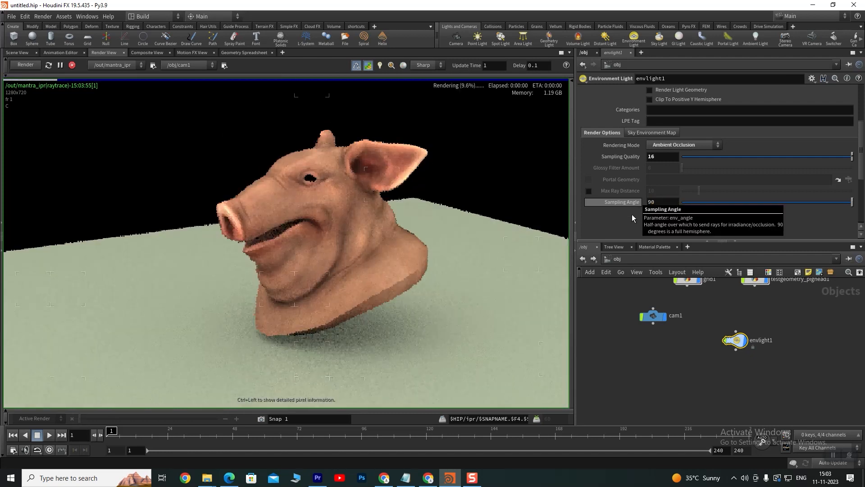
Enable the sky environment map on the environment light.
{"action": "scroll", "coordinate": [767, 153], "scroll_direction": "up", "scroll_amount": 2}
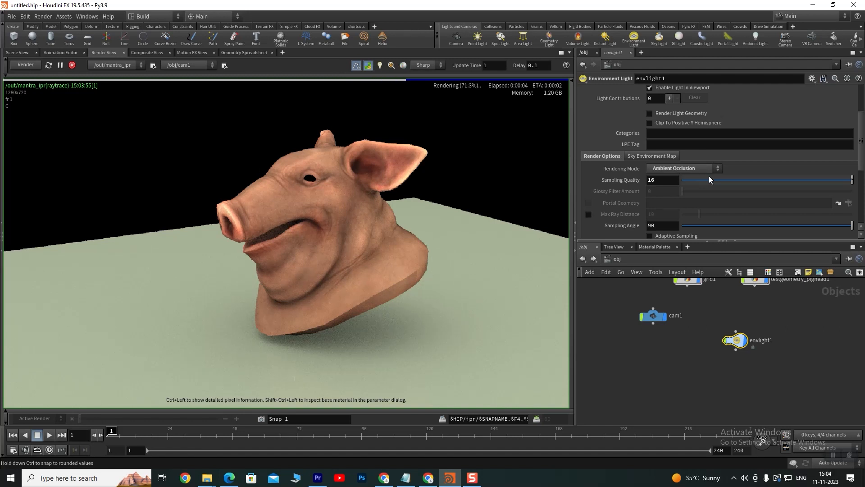
{"action": "scroll", "coordinate": [707, 175], "scroll_direction": "down", "scroll_amount": 1}
{"action": "scroll", "coordinate": [750, 216], "scroll_direction": "up", "scroll_amount": 7}
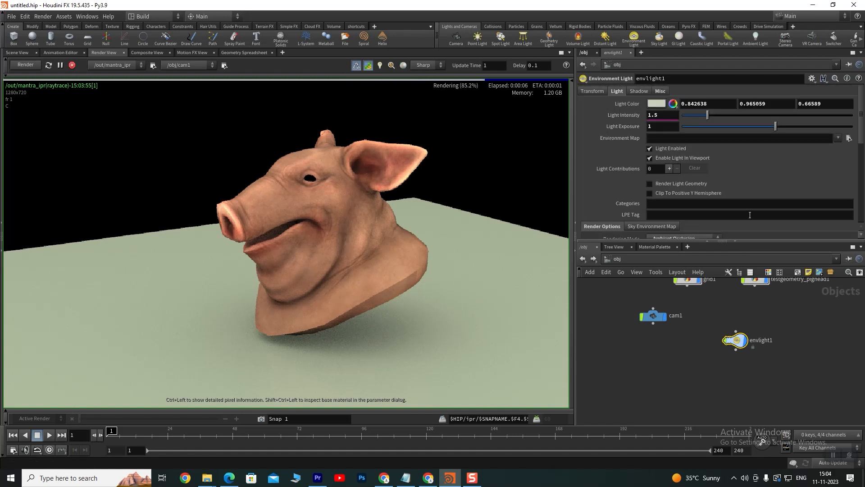
{"action": "scroll", "coordinate": [761, 168], "scroll_direction": "down", "scroll_amount": 2}
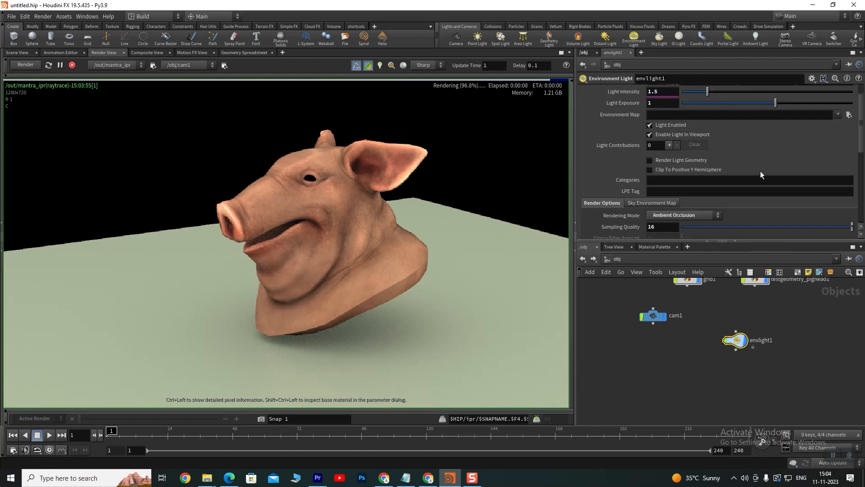
{"action": "scroll", "coordinate": [734, 174], "scroll_direction": "down", "scroll_amount": 3}
{"action": "left_click", "coordinate": [645, 168]}
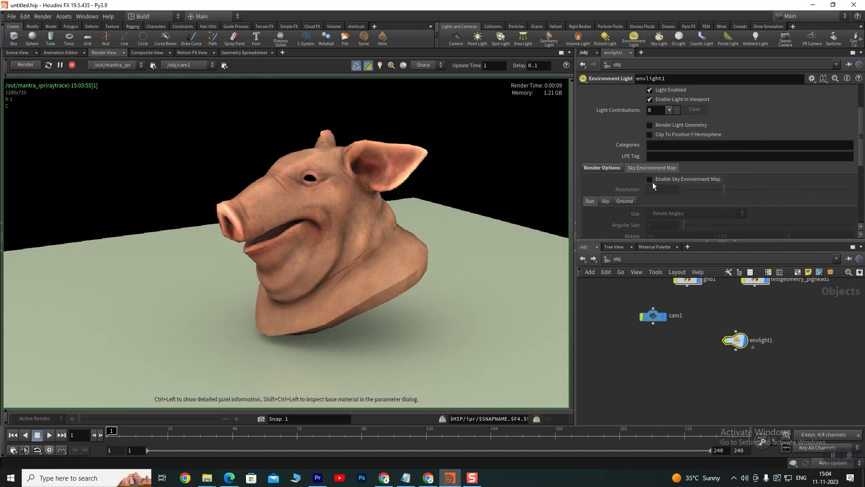
{"action": "left_click", "coordinate": [650, 179]}
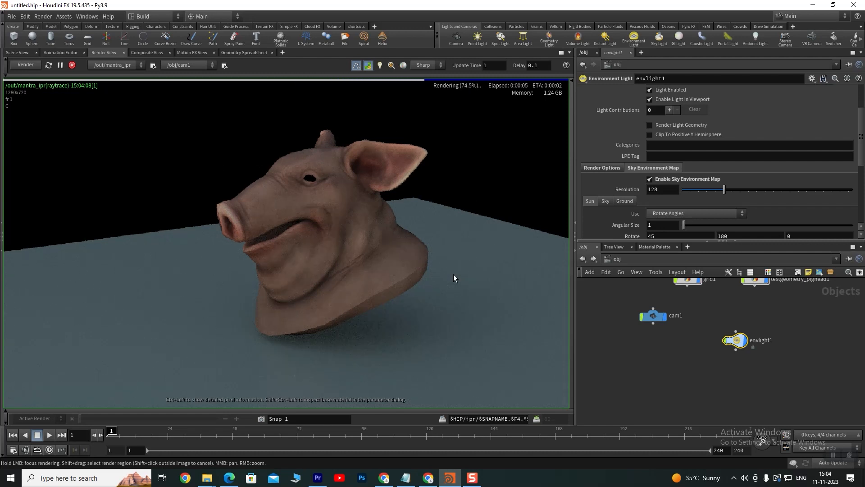
Check the available sun direction methods and review the sky settings of the sky environment map.
{"action": "scroll", "coordinate": [613, 189], "scroll_direction": "down", "scroll_amount": 2}
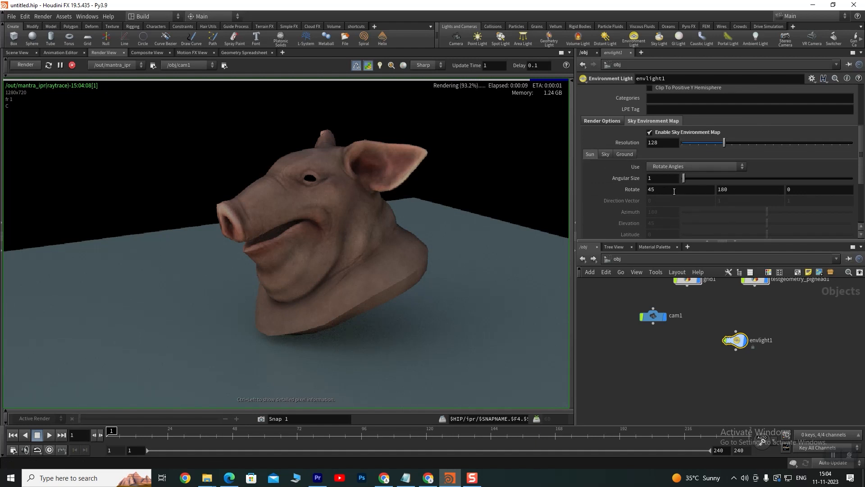
{"action": "left_click", "coordinate": [680, 167]}
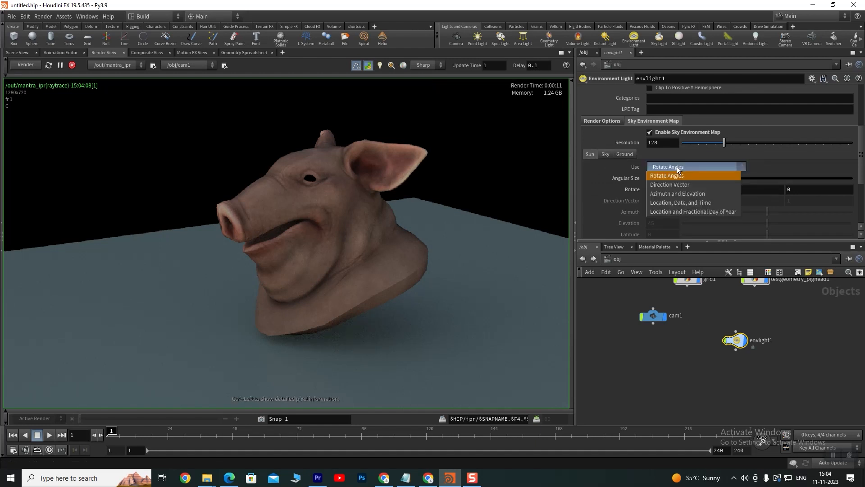
{"action": "left_click", "coordinate": [596, 177]}
{"action": "left_click", "coordinate": [605, 154]}
{"action": "scroll", "coordinate": [723, 207], "scroll_direction": "down", "scroll_amount": 2}
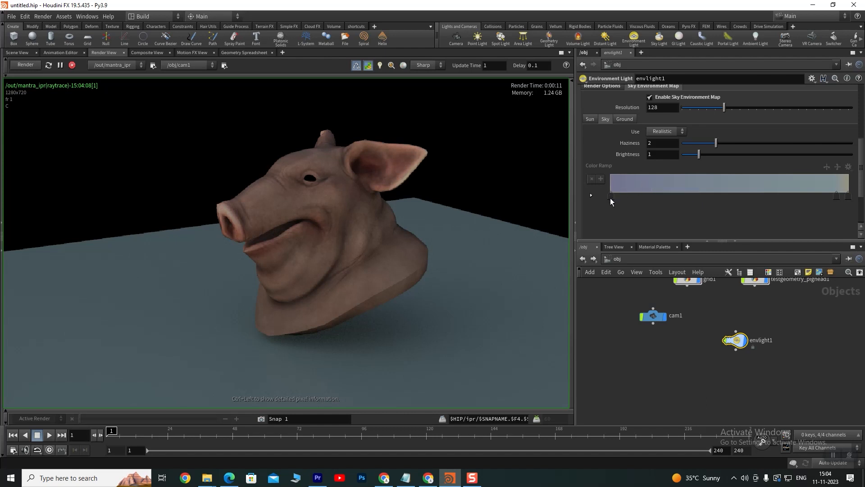
Set the sky environment map's haziness to about 4.37 and its sky brightness to about 2.78.
{"action": "left_click", "coordinate": [591, 195]}
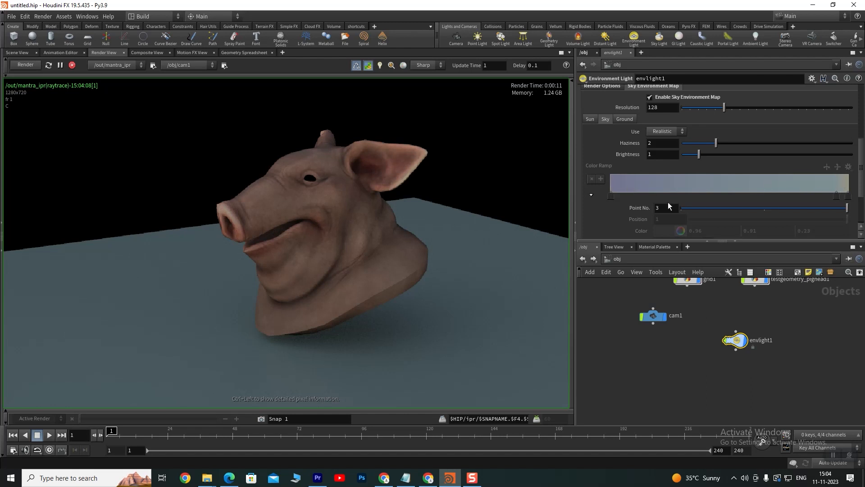
{"action": "scroll", "coordinate": [775, 209], "scroll_direction": "down", "scroll_amount": 3}
{"action": "scroll", "coordinate": [666, 167], "scroll_direction": "up", "scroll_amount": 2}
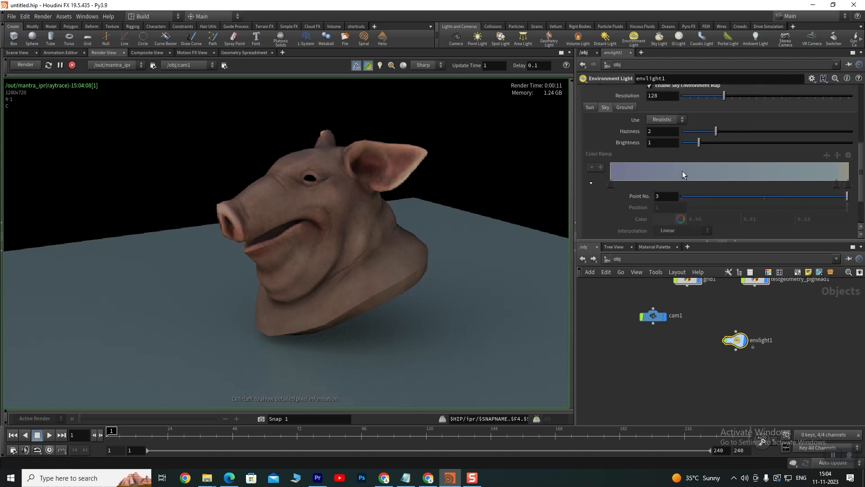
{"action": "left_click_drag", "start_coordinate": [715, 132], "coordinate": [757, 131]}
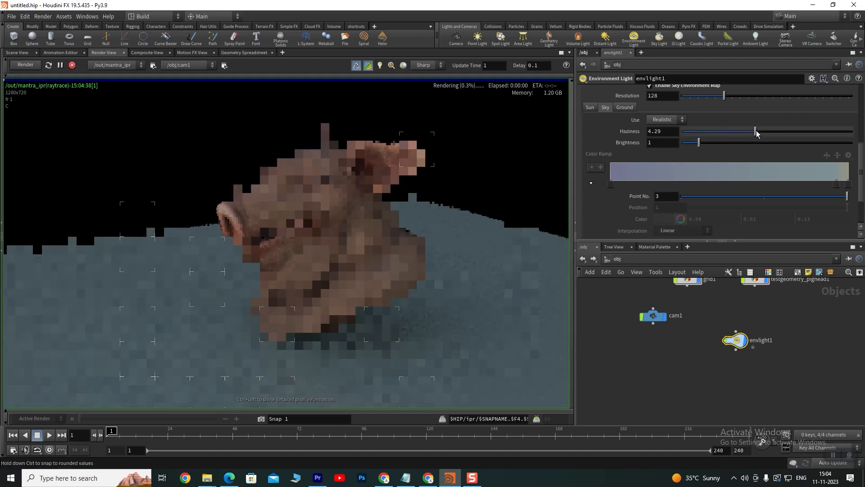
{"action": "left_click_drag", "start_coordinate": [699, 142], "coordinate": [729, 143]}
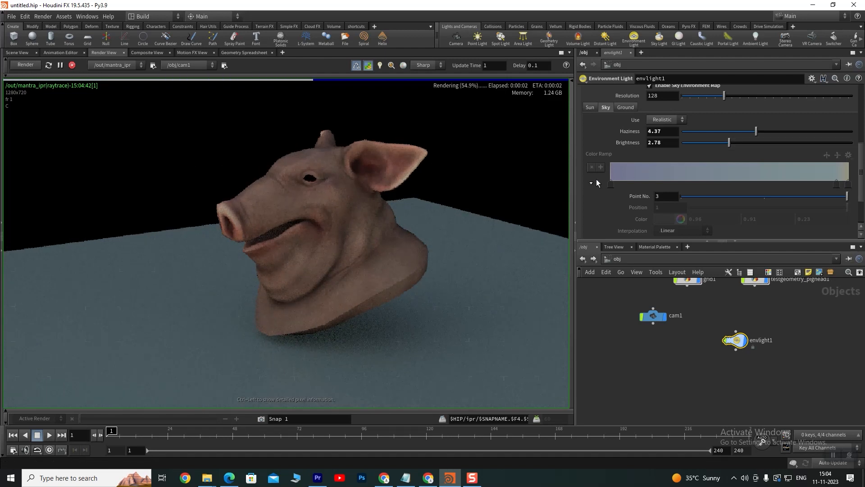
Try the Ramp sky type for the sky environment map and switch it back to Realistic.
{"action": "scroll", "coordinate": [696, 171], "scroll_direction": "down", "scroll_amount": 2}
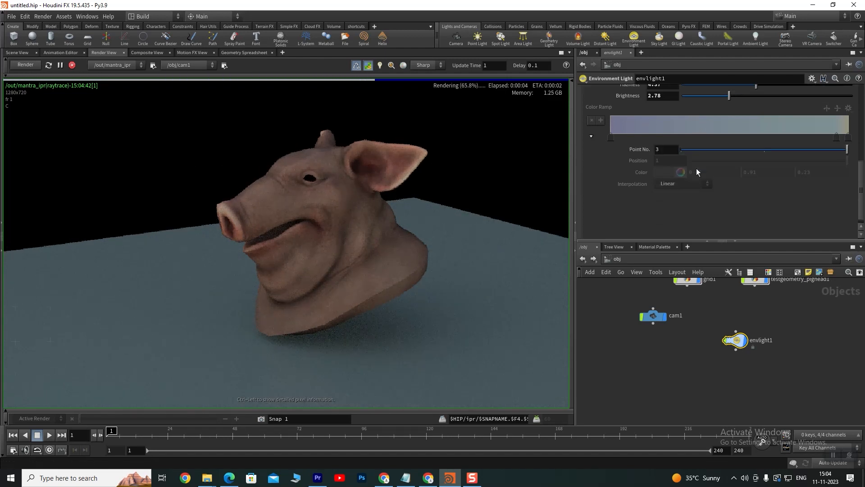
{"action": "scroll", "coordinate": [711, 199], "scroll_direction": "up", "scroll_amount": 3}
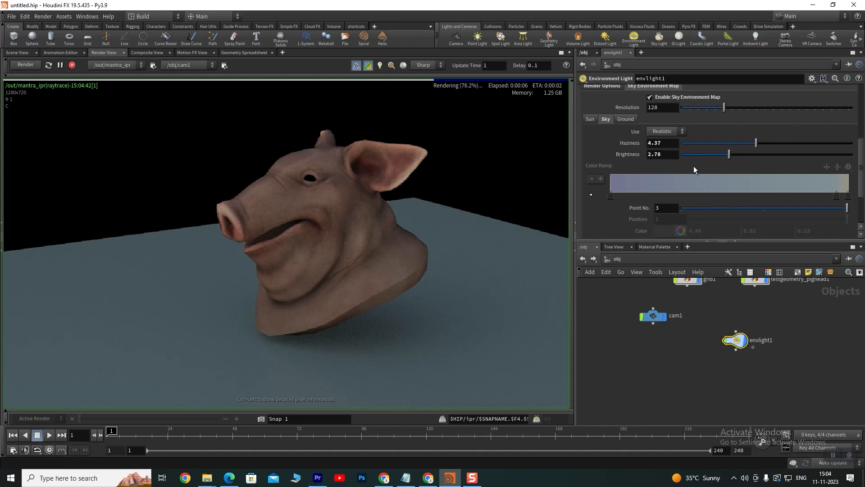
{"action": "left_click", "coordinate": [660, 149]}
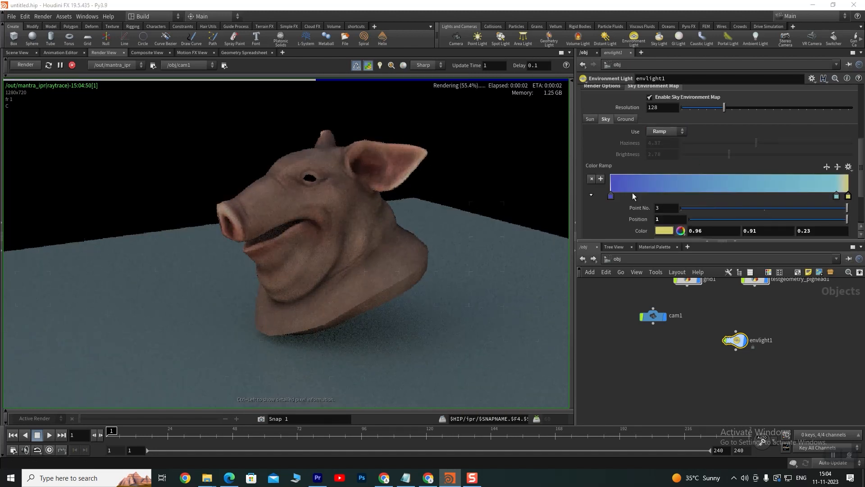
{"action": "left_click", "coordinate": [659, 131]}
{"action": "left_click", "coordinate": [659, 140]}
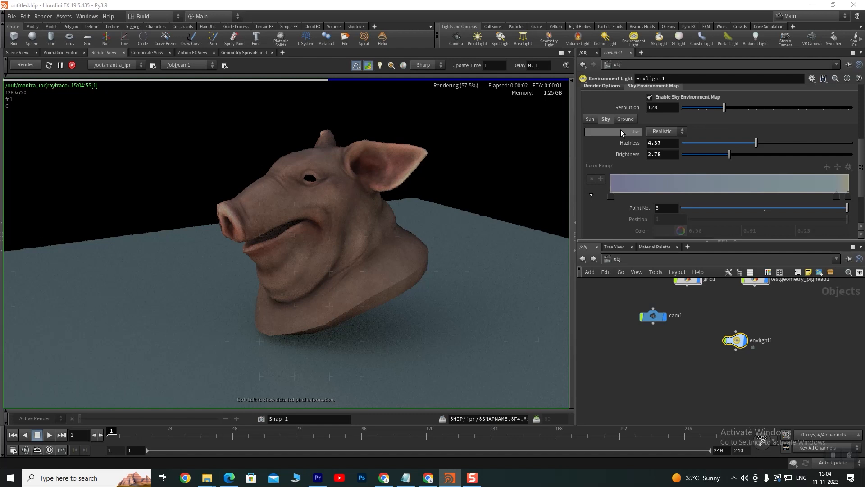
Review the sky environment map's ground rendering options and sun settings, and disable the sky environment map.
{"action": "left_click", "coordinate": [626, 119]}
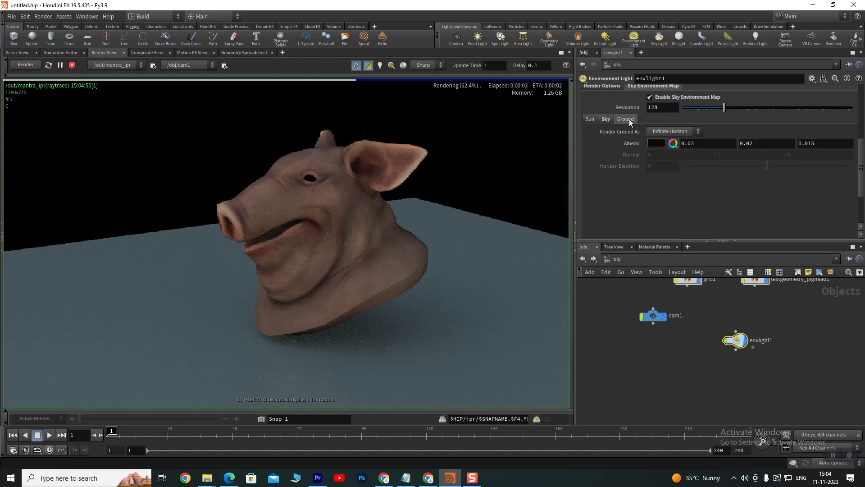
{"action": "left_click", "coordinate": [677, 133]}
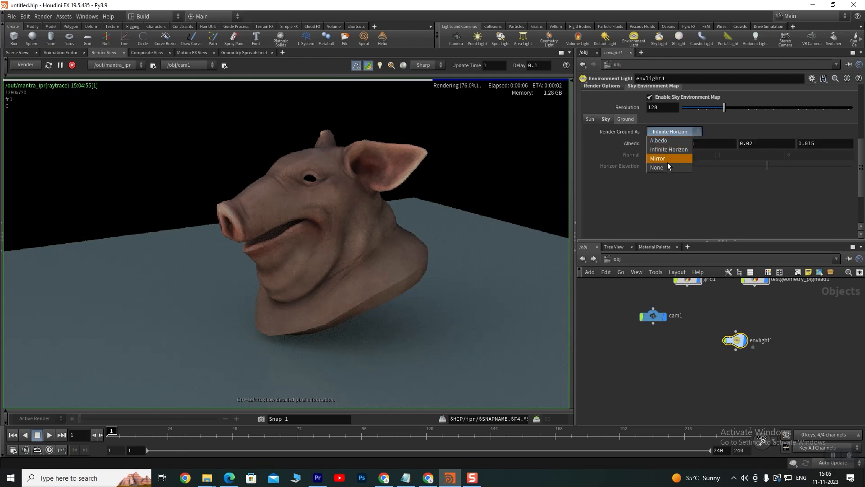
{"action": "left_click", "coordinate": [672, 198]}
{"action": "left_click", "coordinate": [590, 119]}
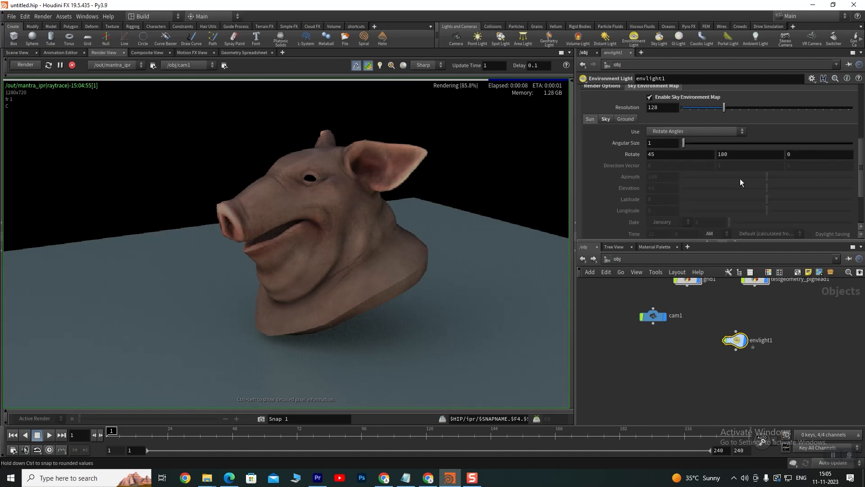
{"action": "scroll", "coordinate": [699, 153], "scroll_direction": "up", "scroll_amount": 2}
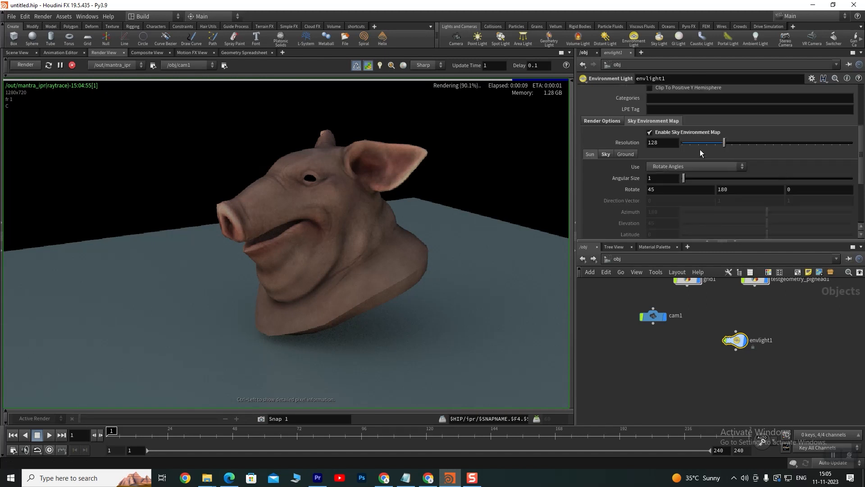
{"action": "left_click", "coordinate": [649, 132]}
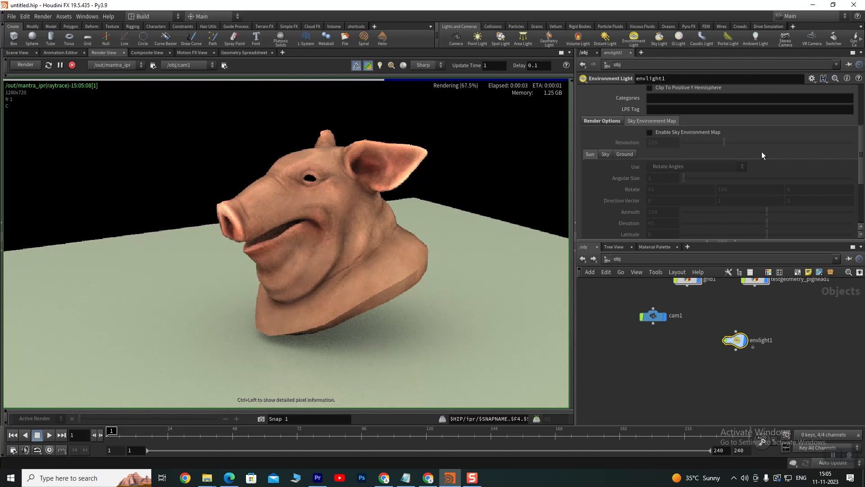
Start choosing an environment map image for the light and look through the Desktop, home and C: drive folders.
{"action": "scroll", "coordinate": [762, 152], "scroll_direction": "up", "scroll_amount": 5}
{"action": "scroll", "coordinate": [766, 161], "scroll_direction": "up", "scroll_amount": 1}
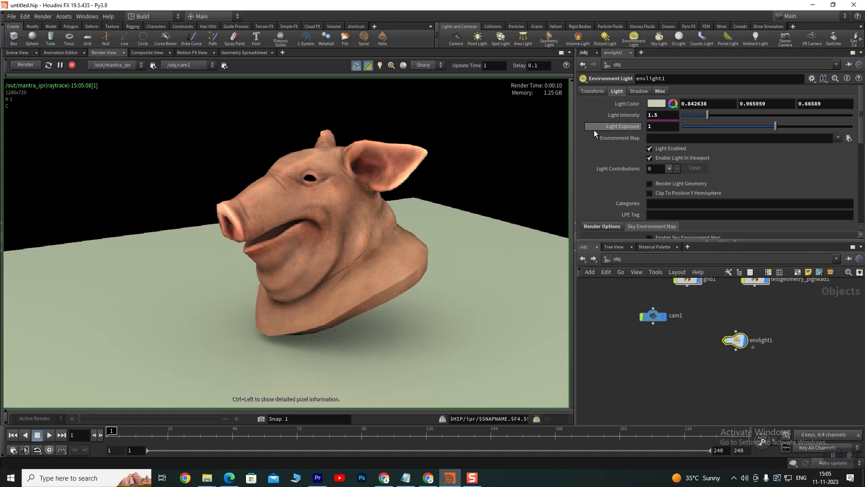
{"action": "left_click", "coordinate": [849, 138]}
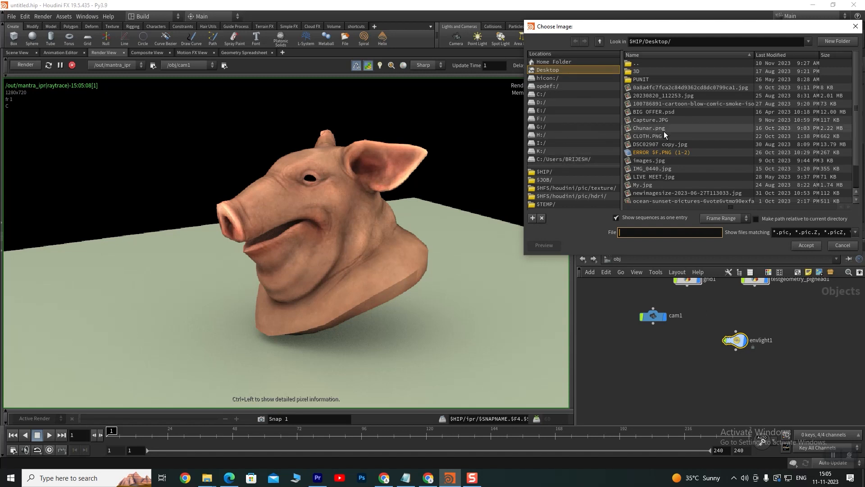
{"action": "scroll", "coordinate": [683, 126], "scroll_direction": "down", "scroll_amount": 1}
{"action": "scroll", "coordinate": [670, 118], "scroll_direction": "up", "scroll_amount": 1}
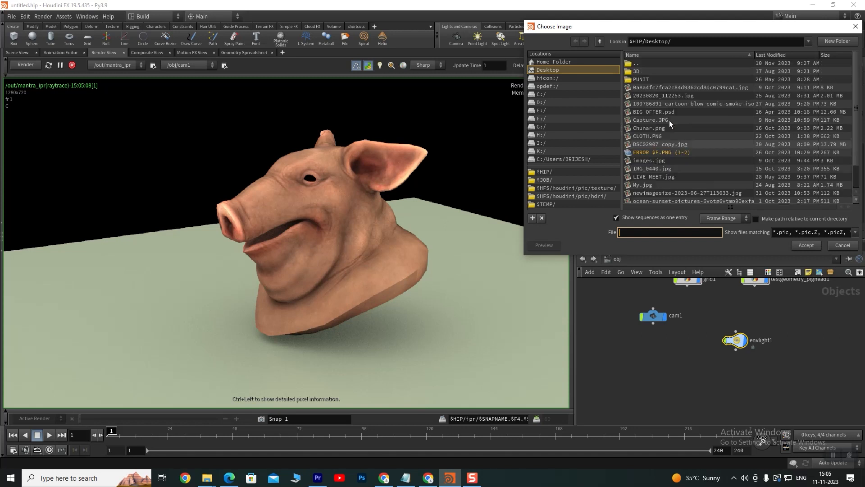
{"action": "left_click", "coordinate": [549, 78]}
{"action": "left_click", "coordinate": [547, 85]}
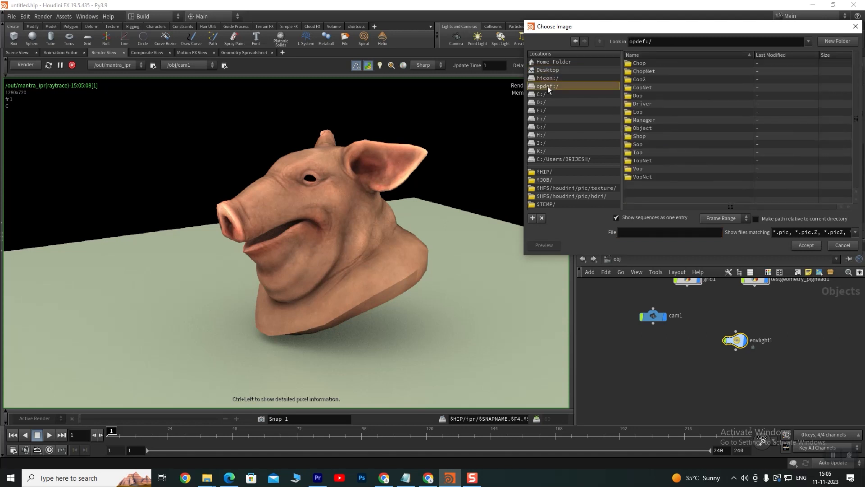
{"action": "left_click", "coordinate": [545, 62]}
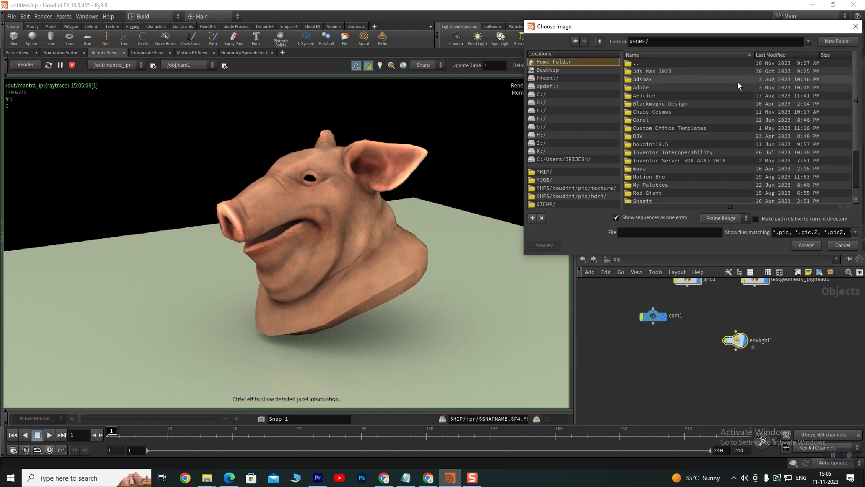
{"action": "left_click", "coordinate": [547, 78]}
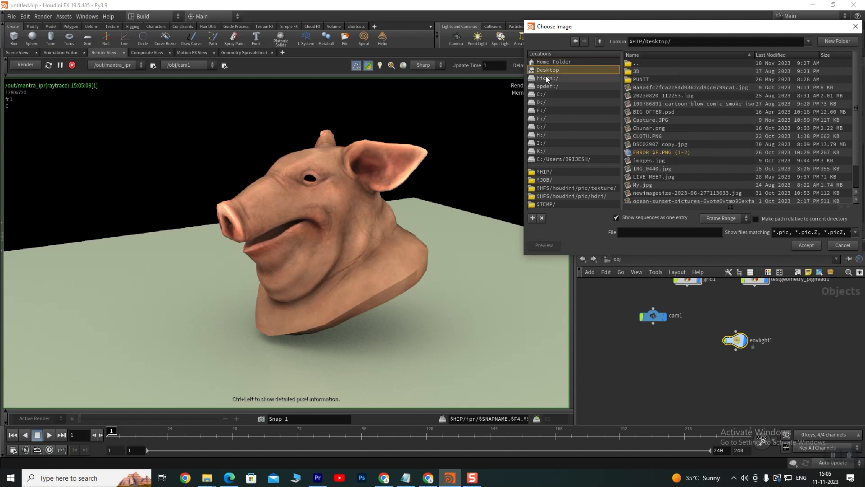
{"action": "left_click", "coordinate": [545, 84]}
{"action": "left_click", "coordinate": [545, 93]}
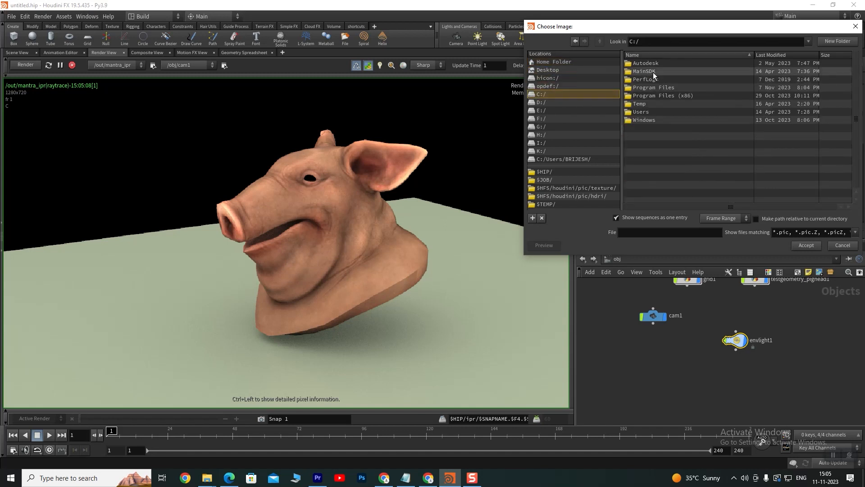
{"action": "double_click", "coordinate": [647, 119]}
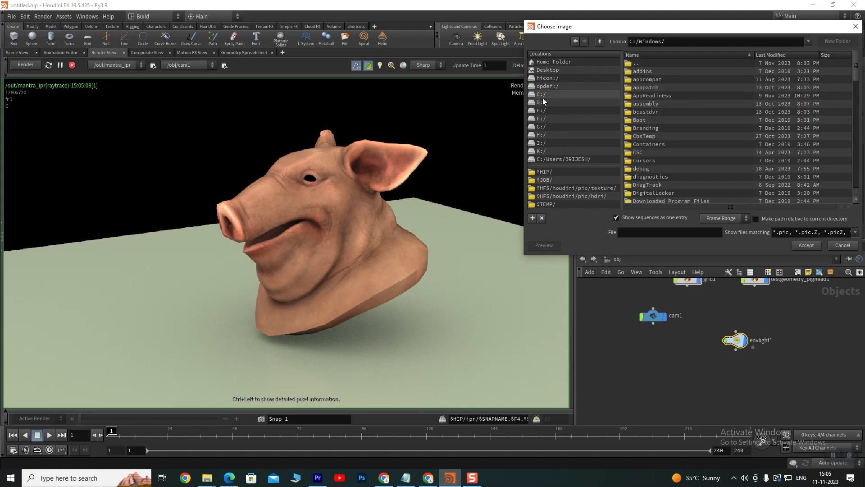
Load lake_pier_4k.exr from the Downloads folder as the environment light's environment map.
{"action": "left_click", "coordinate": [571, 159]}
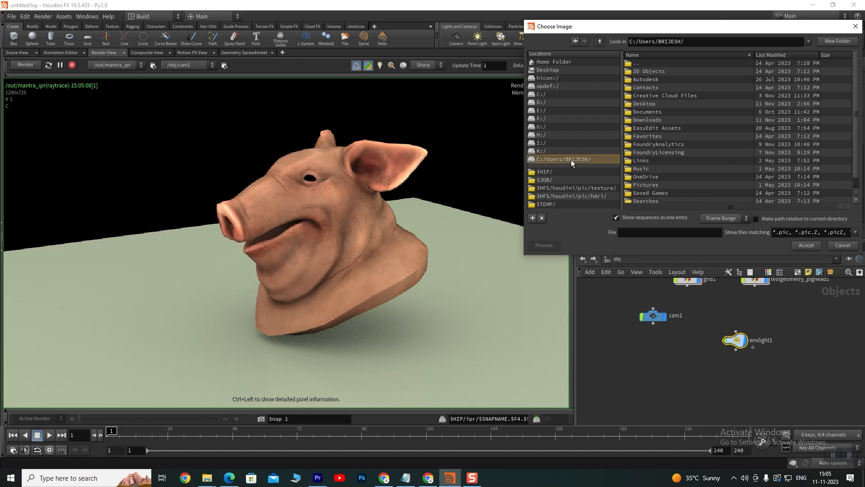
{"action": "double_click", "coordinate": [651, 119]}
{"action": "scroll", "coordinate": [658, 120], "scroll_direction": "down", "scroll_amount": 3}
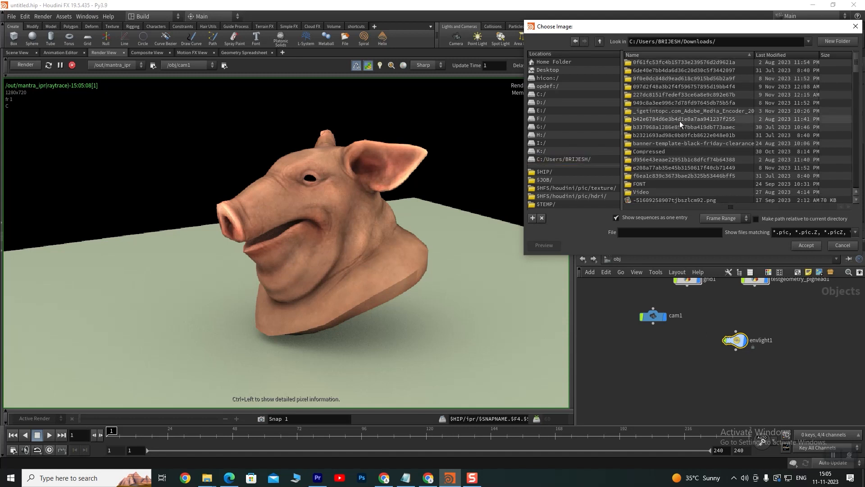
{"action": "scroll", "coordinate": [689, 133], "scroll_direction": "down", "scroll_amount": 5}
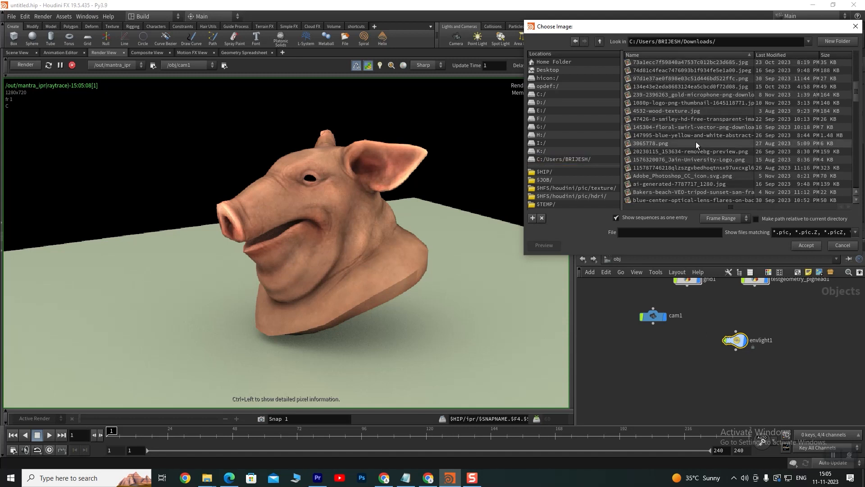
{"action": "left_click", "coordinate": [682, 134]}
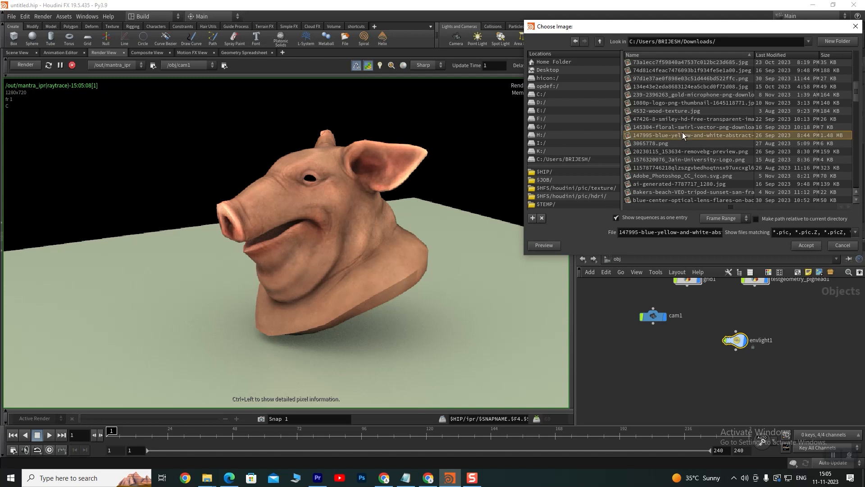
{"action": "scroll", "coordinate": [682, 132], "scroll_direction": "down", "scroll_amount": 5}
{"action": "left_click", "coordinate": [655, 185]}
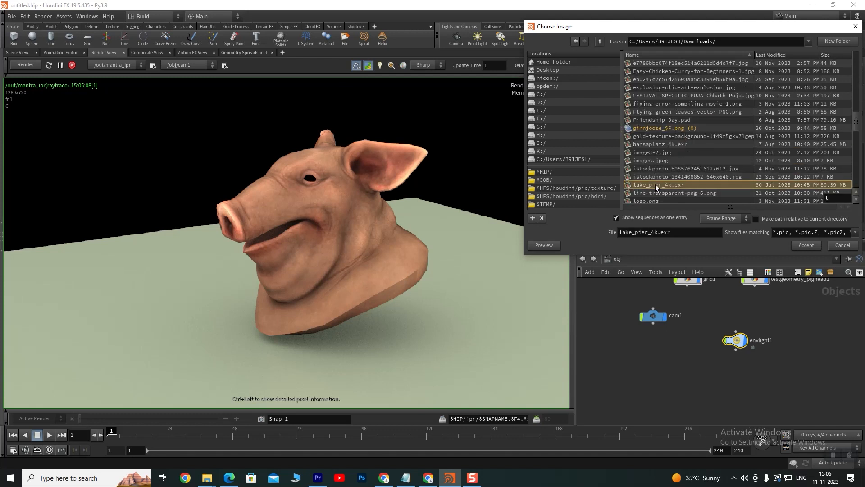
{"action": "left_click", "coordinate": [805, 245]}
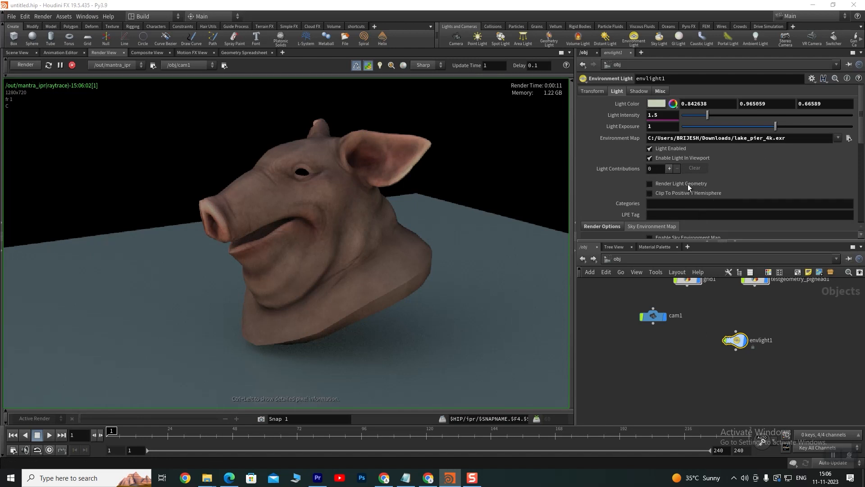
Enable Render Light Geometry on the environment light and set its rendering mode to Direct Lighting.
{"action": "left_click", "coordinate": [650, 184]}
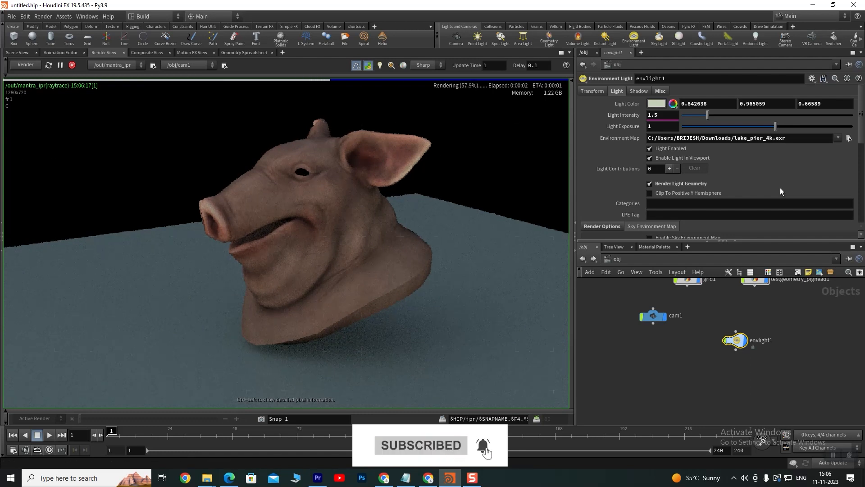
{"action": "scroll", "coordinate": [772, 175], "scroll_direction": "down", "scroll_amount": 2}
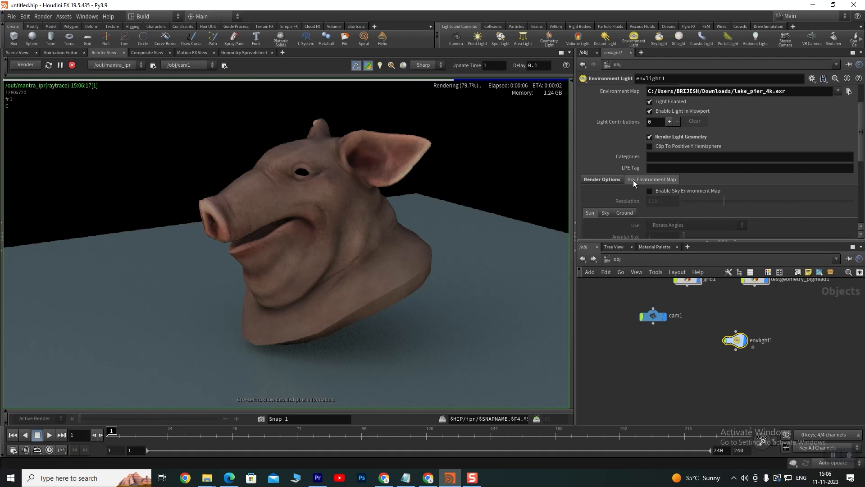
{"action": "left_click", "coordinate": [599, 180]}
{"action": "left_click", "coordinate": [662, 192]}
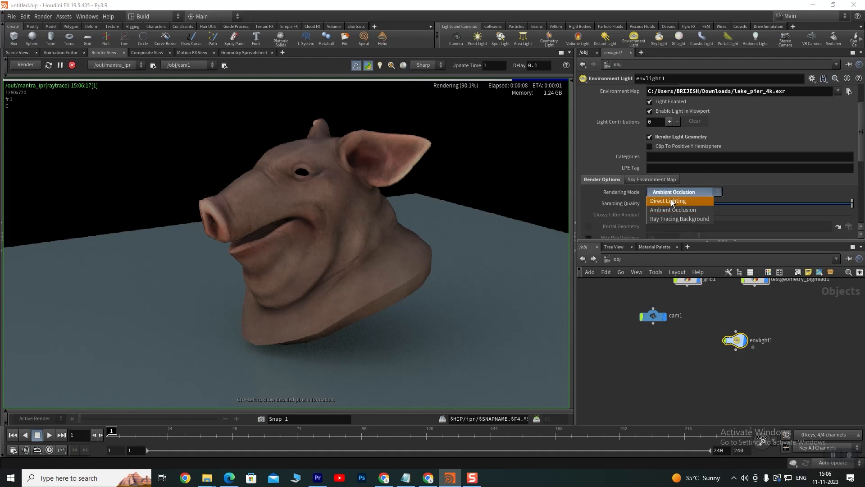
{"action": "left_click", "coordinate": [667, 199]}
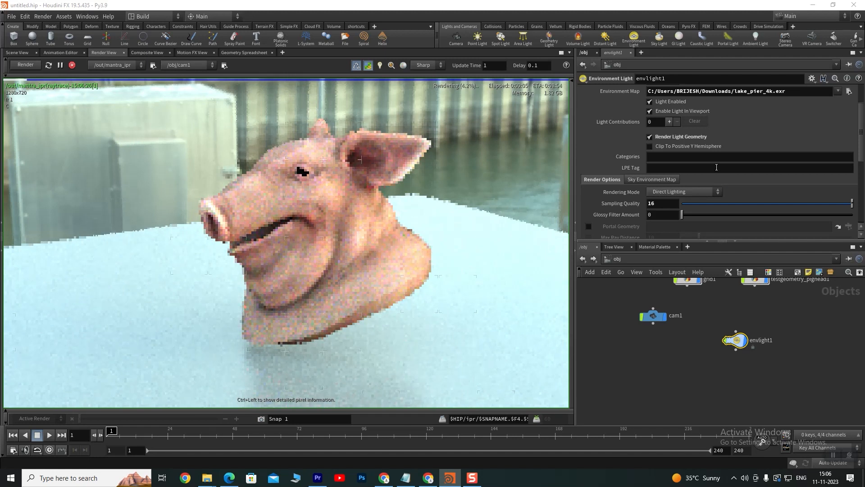
Set the environment light's exposure to 0.2 and frame the whole rendered image in the render view.
{"action": "scroll", "coordinate": [654, 132], "scroll_direction": "up", "scroll_amount": 3}
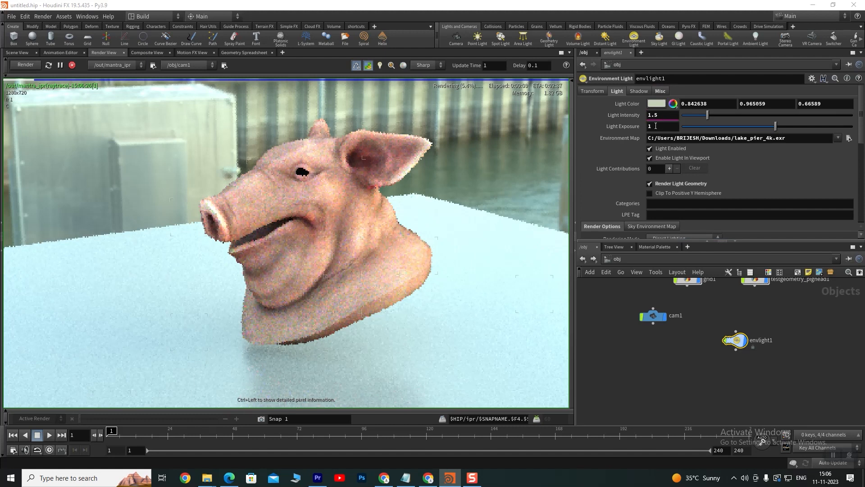
{"action": "double_click", "coordinate": [654, 126]}
{"action": "type", "text": ".2"}
{"action": "key", "text": "Return"}
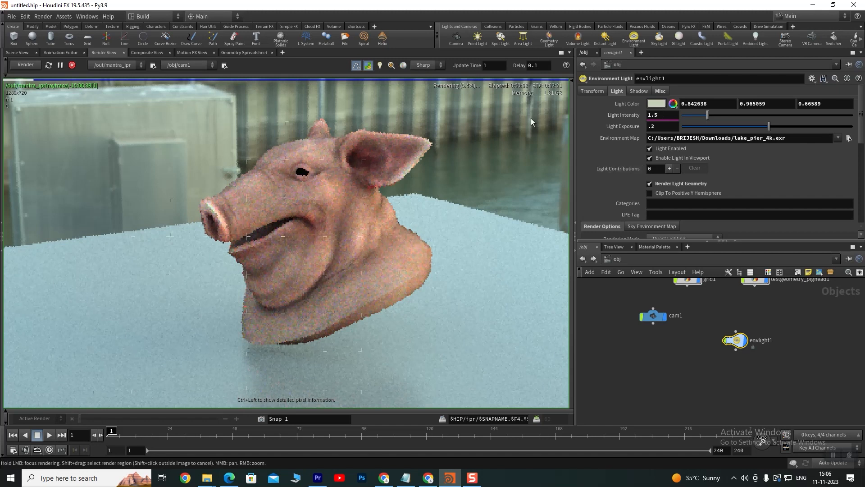
{"action": "scroll", "coordinate": [424, 181], "scroll_direction": "down", "scroll_amount": 8}
{"action": "scroll", "coordinate": [455, 186], "scroll_direction": "up", "scroll_amount": 1}
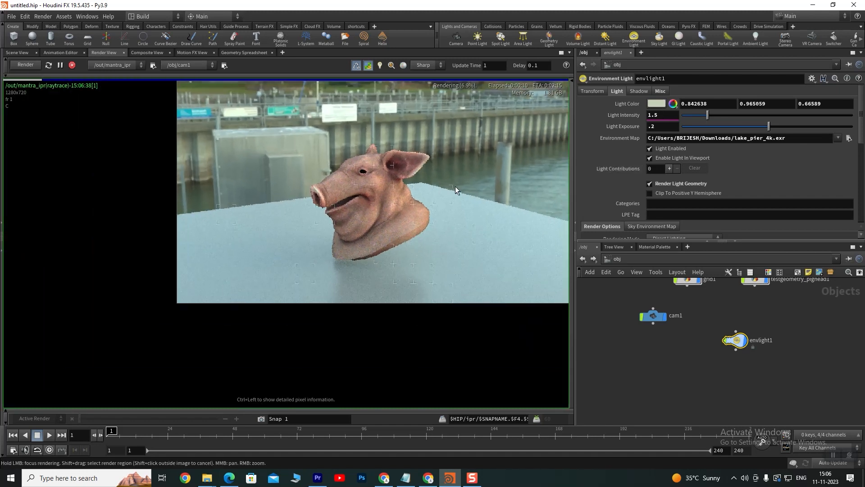
{"action": "middle_click_drag", "start_coordinate": [487, 186], "coordinate": [404, 239]}
{"action": "scroll", "coordinate": [355, 238], "scroll_direction": "up", "scroll_amount": 3}
{"action": "middle_click_drag", "start_coordinate": [353, 248], "coordinate": [371, 244]}
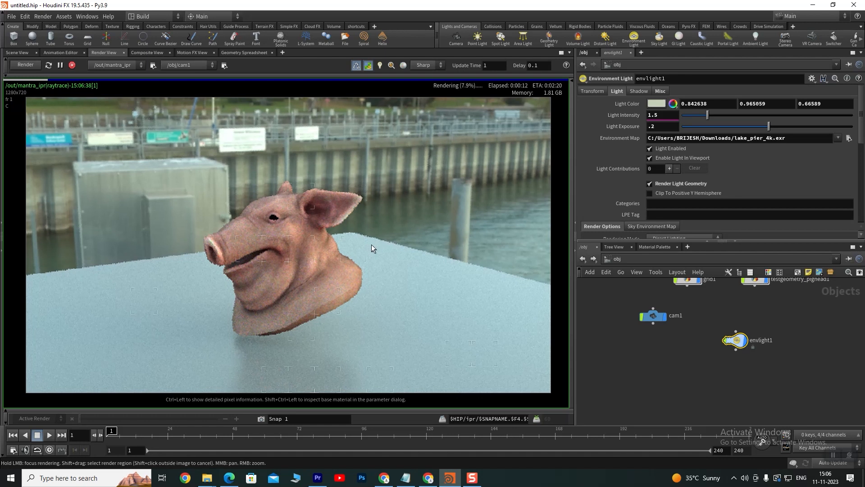
Set the environment light's intensity to 2.
{"action": "double_click", "coordinate": [669, 115]}
{"action": "type", "text": "2"}
{"action": "key", "text": "Return"}
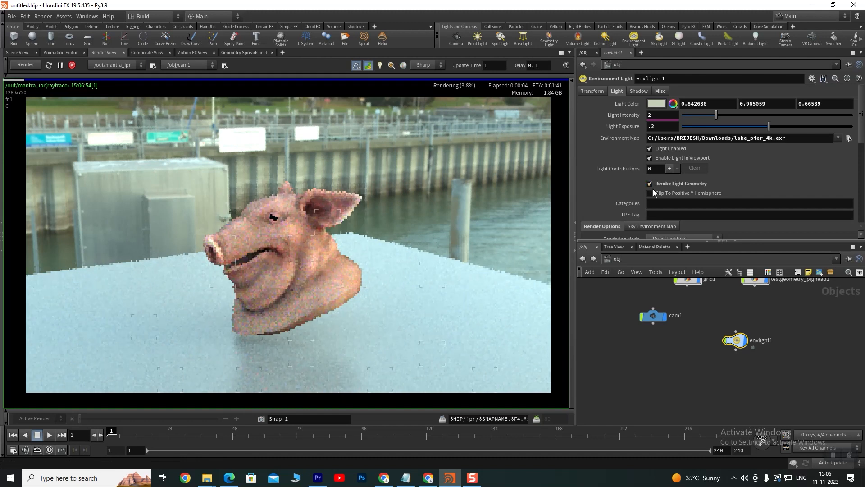
Try Clip To Positive Y Hemisphere on the environment light, and switch it off again.
{"action": "scroll", "coordinate": [684, 187], "scroll_direction": "down", "scroll_amount": 1}
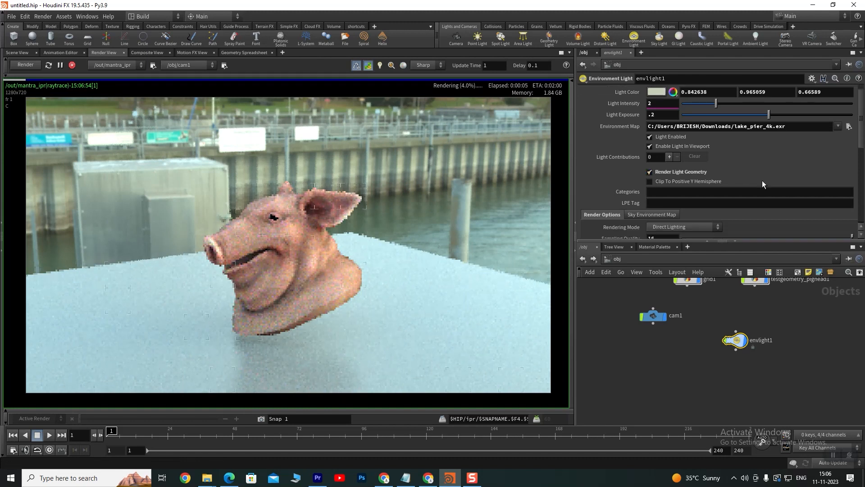
{"action": "left_click", "coordinate": [650, 181]}
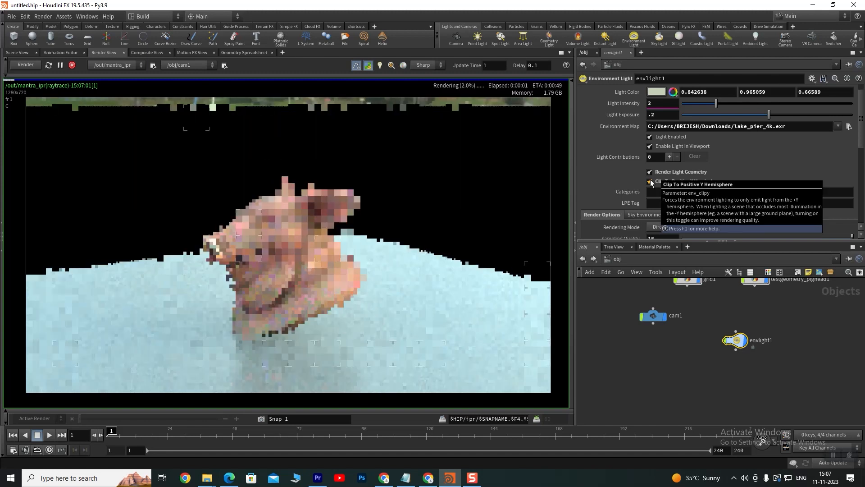
{"action": "left_click", "coordinate": [650, 181]}
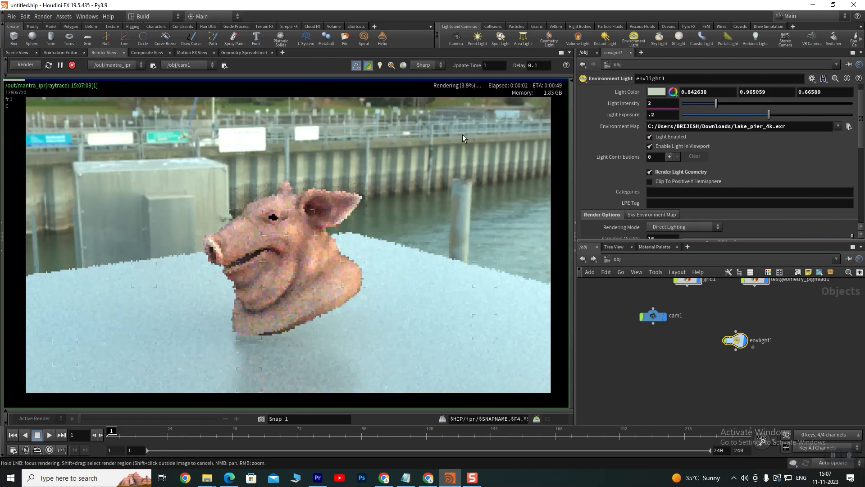
{"action": "scroll", "coordinate": [393, 230], "scroll_direction": "up", "scroll_amount": 2}
{"action": "scroll", "coordinate": [415, 202], "scroll_direction": "down", "scroll_amount": 3}
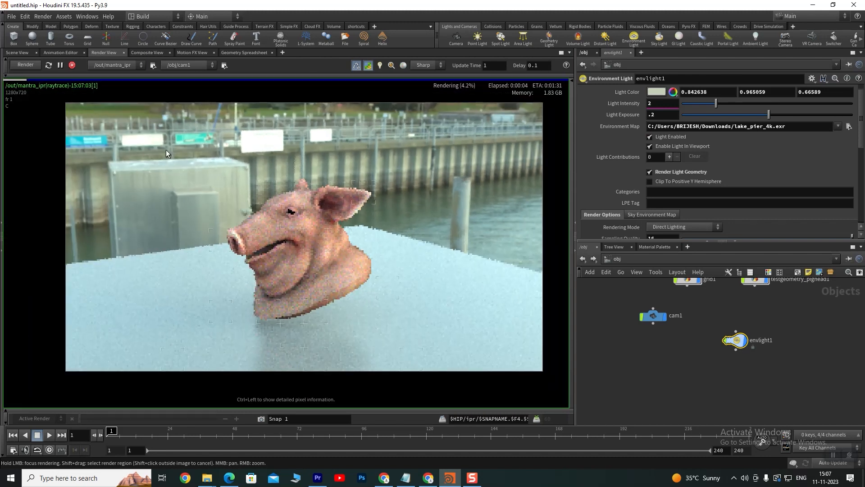
{"action": "scroll", "coordinate": [427, 188], "scroll_direction": "up", "scroll_amount": 1}
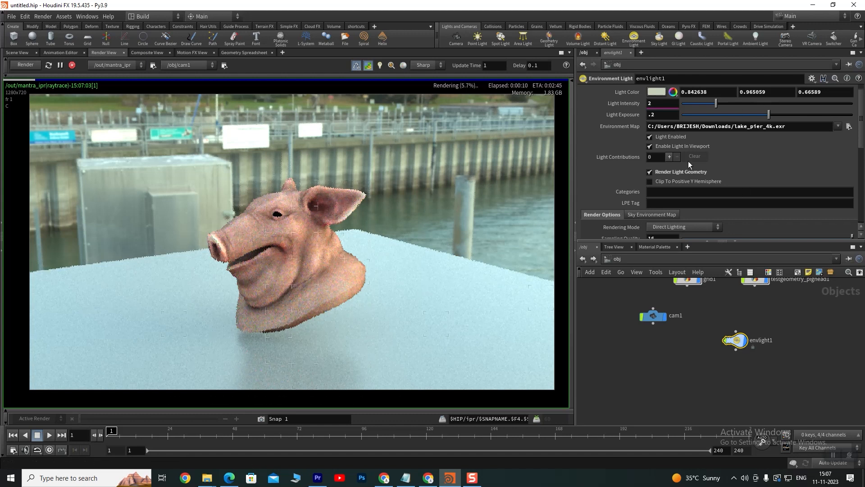
Set the environment light's intensity to 1.
{"action": "scroll", "coordinate": [825, 193], "scroll_direction": "up", "scroll_amount": 1}
{"action": "left_click_drag", "start_coordinate": [660, 116], "coordinate": [638, 116]}
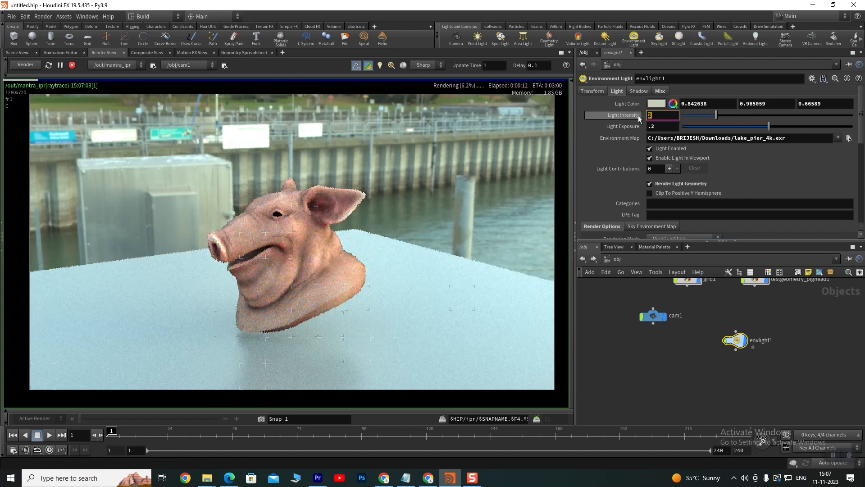
{"action": "type", "text": "1"}
{"action": "key", "text": "Return"}
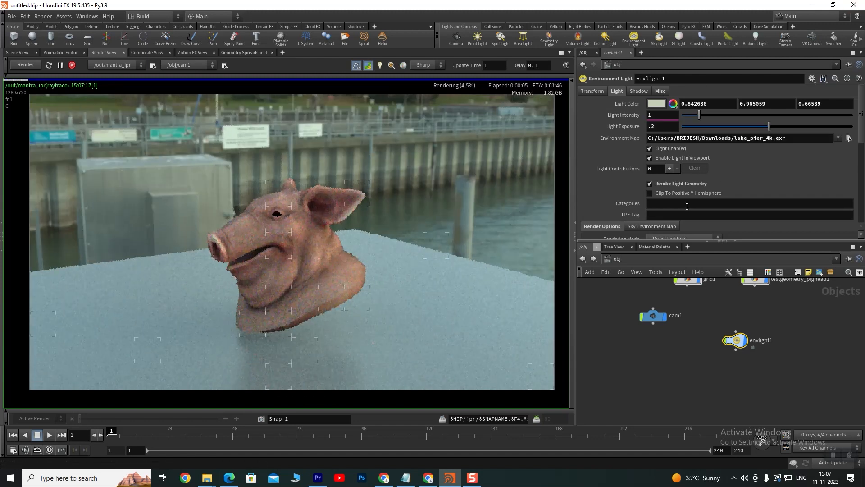
Add two light contribution components to the environment light.
{"action": "scroll", "coordinate": [789, 167], "scroll_direction": "down", "scroll_amount": 1}
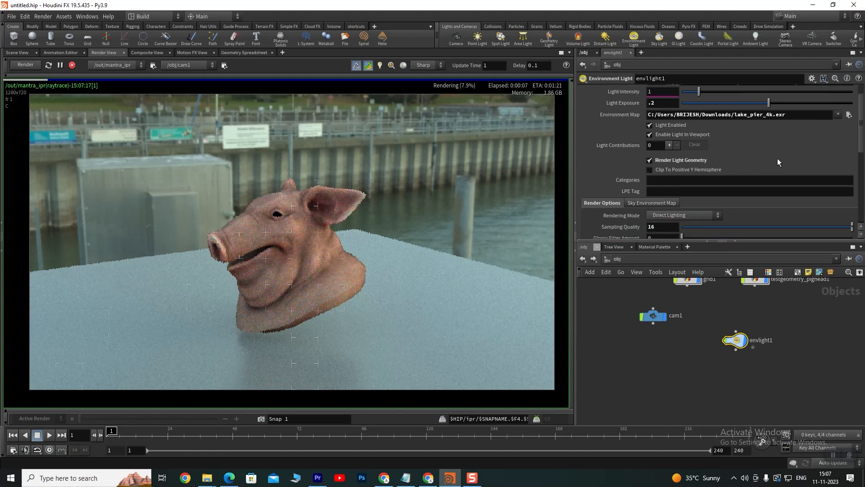
{"action": "left_click", "coordinate": [670, 145]}
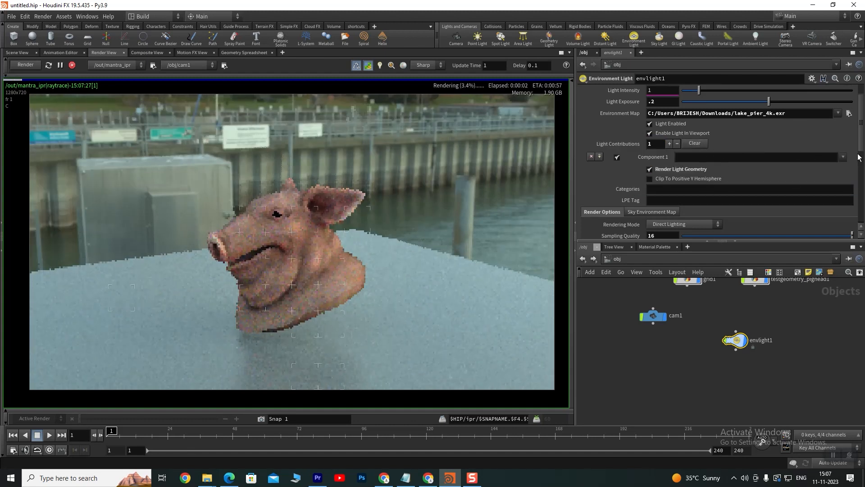
{"action": "scroll", "coordinate": [727, 169], "scroll_direction": "up", "scroll_amount": 3}
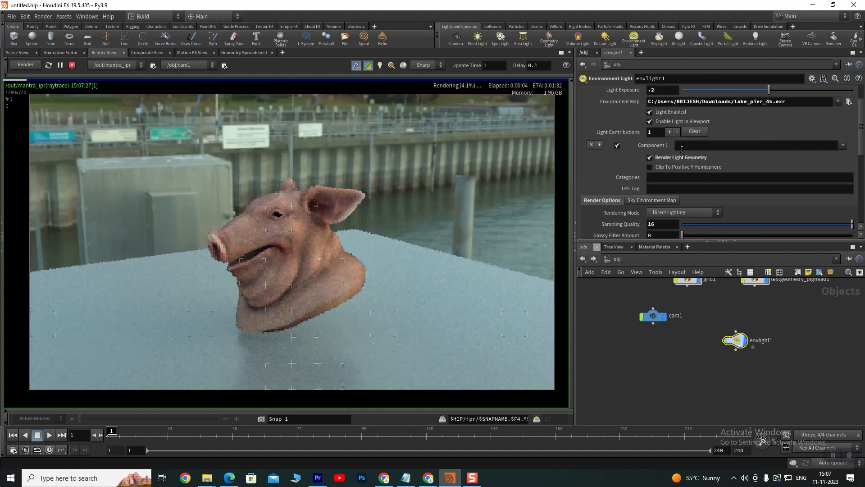
{"action": "scroll", "coordinate": [737, 166], "scroll_direction": "down", "scroll_amount": 3}
{"action": "scroll", "coordinate": [721, 166], "scroll_direction": "up", "scroll_amount": 2}
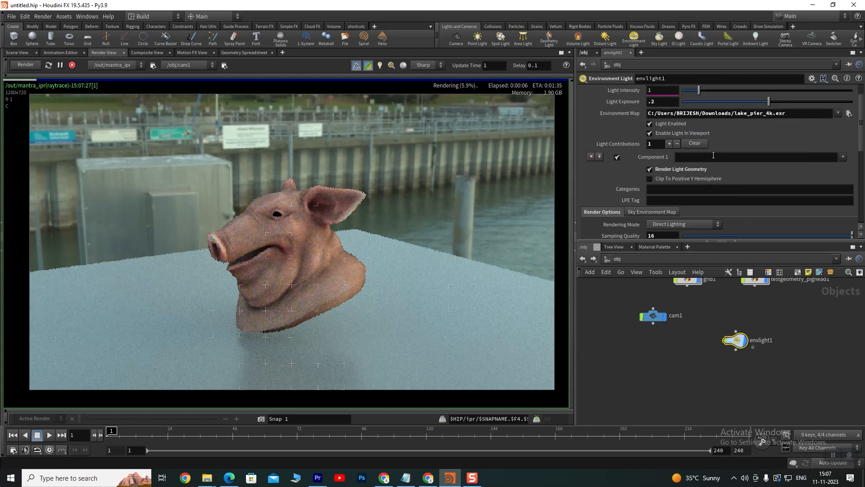
{"action": "scroll", "coordinate": [723, 166], "scroll_direction": "up", "scroll_amount": 2}
{"action": "scroll", "coordinate": [723, 166], "scroll_direction": "down", "scroll_amount": 2}
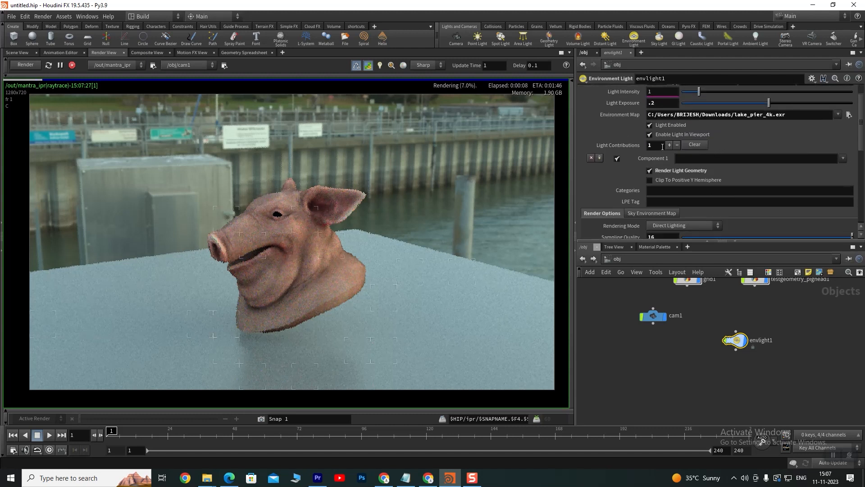
{"action": "left_click", "coordinate": [670, 145]}
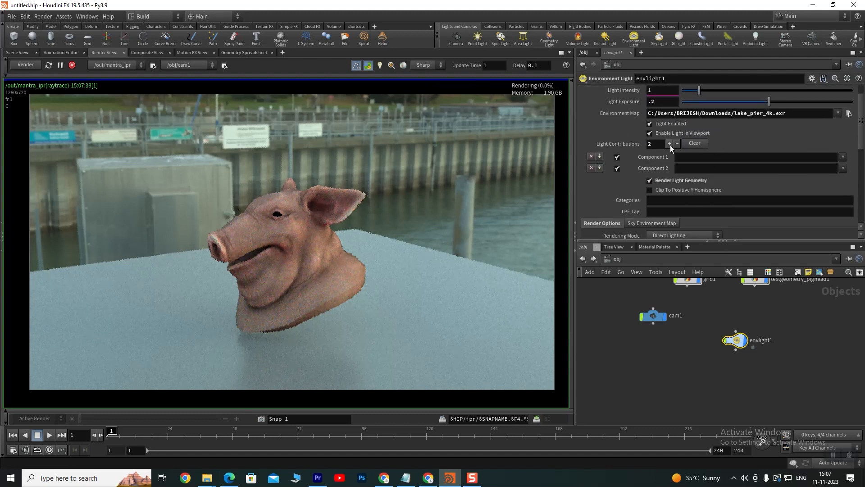
Try reflect as the first light contribution component, and remove both contribution components from the environment light.
{"action": "left_click", "coordinate": [842, 157]}
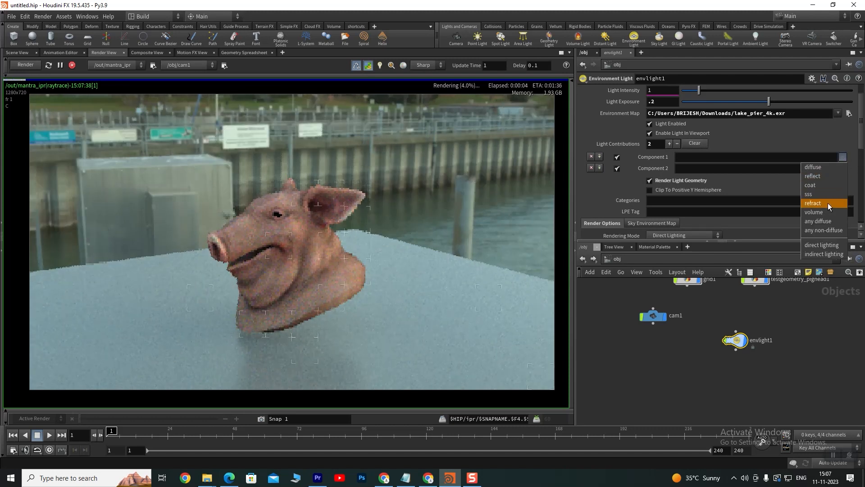
{"action": "left_click", "coordinate": [813, 175]}
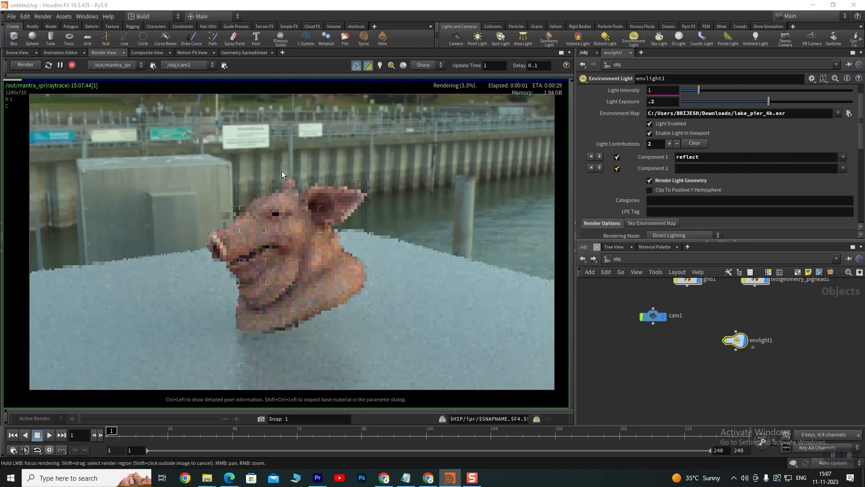
{"action": "left_click", "coordinate": [676, 143]}
{"action": "left_click", "coordinate": [677, 143]}
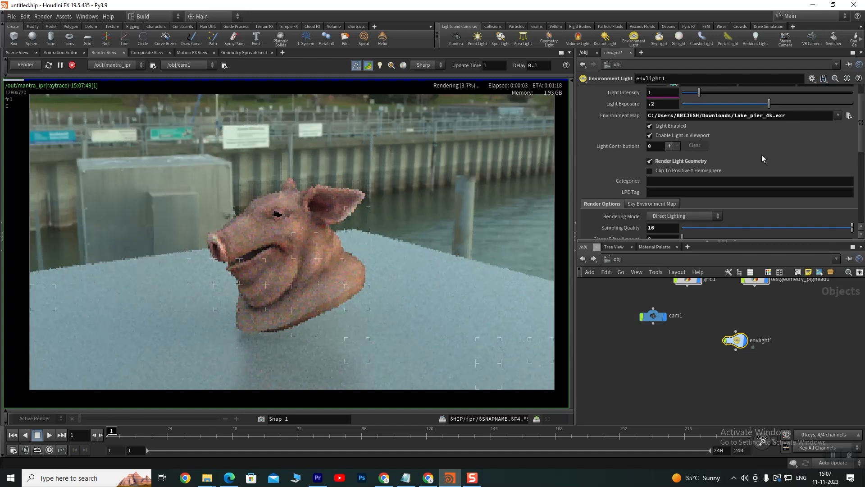
Set the environment light's intensity to 1.5 and inspect the pig head up close and as a whole in the render.
{"action": "scroll", "coordinate": [766, 208], "scroll_direction": "up", "scroll_amount": 2}
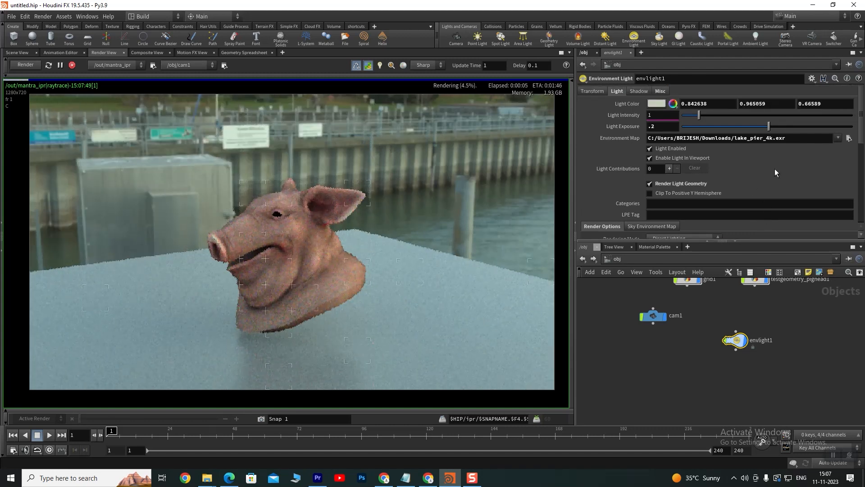
{"action": "scroll", "coordinate": [249, 181], "scroll_direction": "up", "scroll_amount": 2}
{"action": "scroll", "coordinate": [260, 186], "scroll_direction": "down", "scroll_amount": 2}
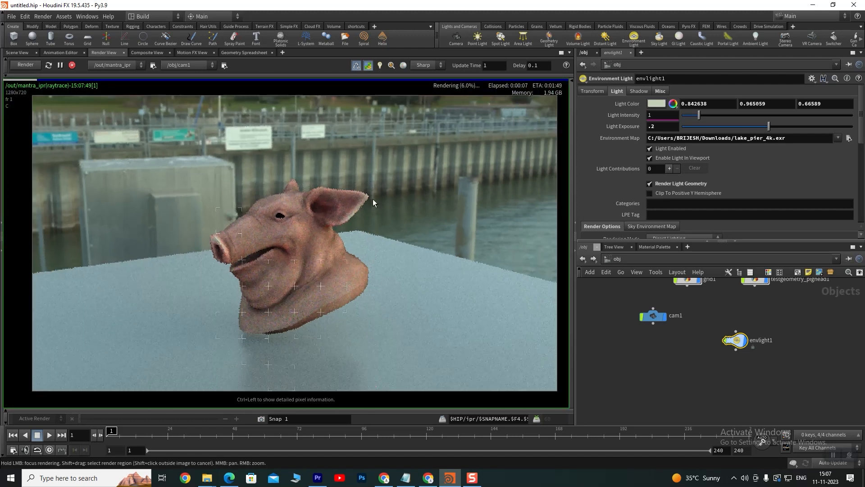
{"action": "type", "text": "1.5"}
{"action": "key", "text": "Return"}
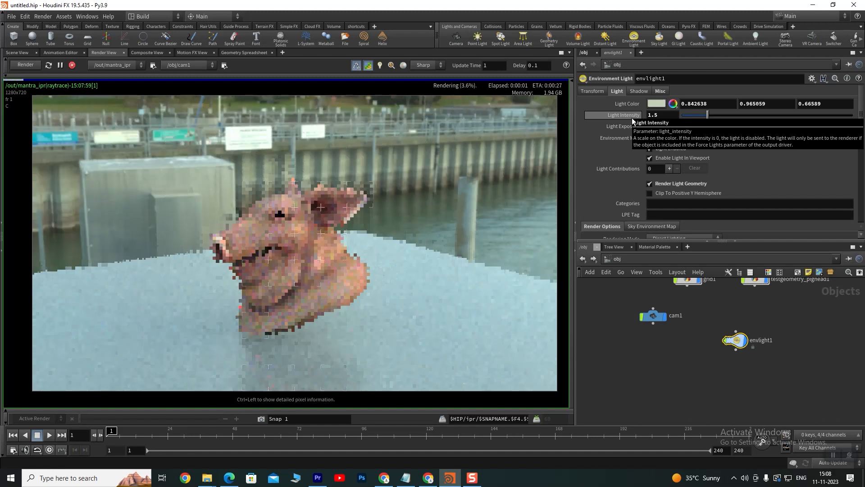
{"action": "scroll", "coordinate": [331, 206], "scroll_direction": "up", "scroll_amount": 2}
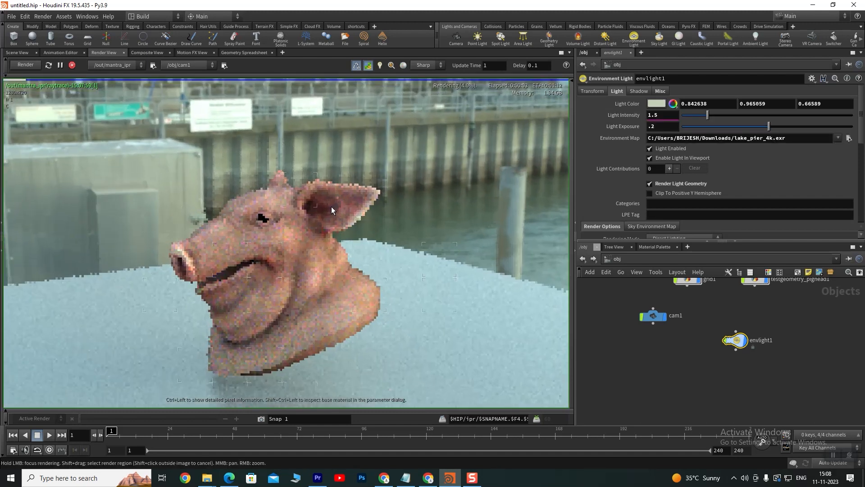
{"action": "scroll", "coordinate": [331, 206], "scroll_direction": "down", "scroll_amount": 3}
{"action": "scroll", "coordinate": [331, 206], "scroll_direction": "up", "scroll_amount": 2}
{"action": "scroll", "coordinate": [332, 206], "scroll_direction": "down", "scroll_amount": 2}
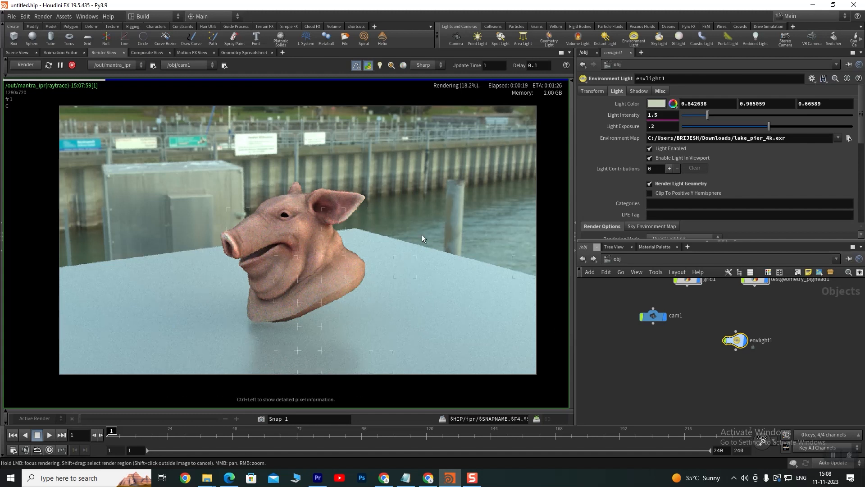
Try No Shadows as the environment light's shadow type, and set it back to Ray-Traced Shadows.
{"action": "left_click", "coordinate": [643, 92]}
{"action": "left_click", "coordinate": [678, 105]}
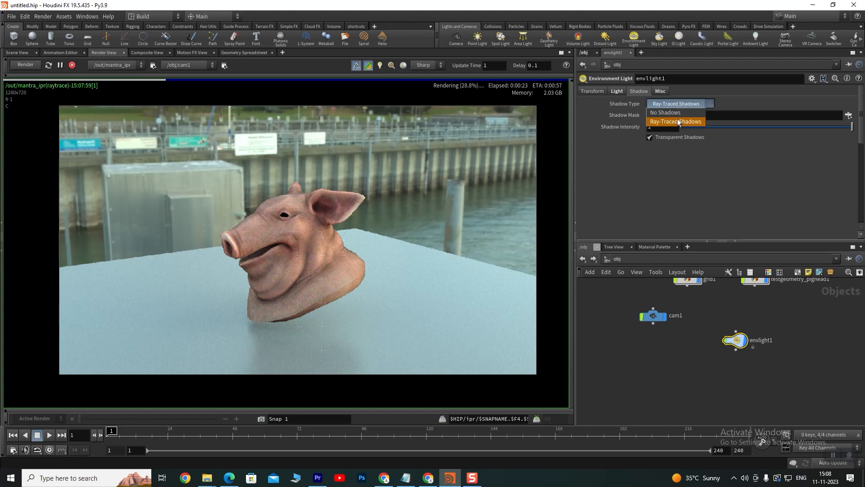
{"action": "left_click", "coordinate": [674, 116]}
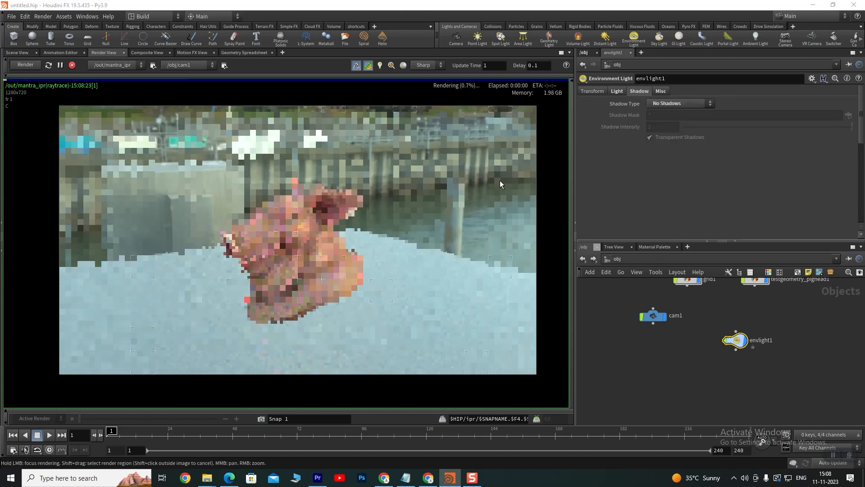
{"action": "left_click", "coordinate": [680, 103]}
{"action": "left_click", "coordinate": [672, 119]}
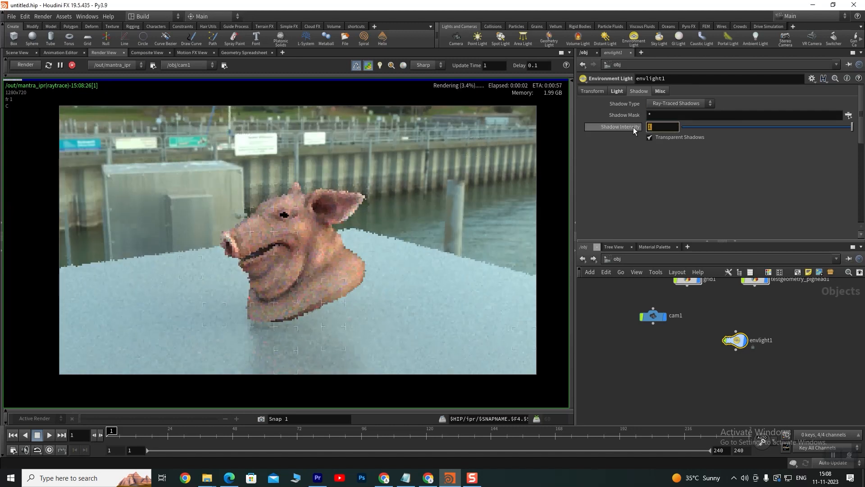
Try a shadow intensity of 2 on the environment light, and set it back to 1.
{"action": "type", "text": "2"}
{"action": "key", "text": "Return"}
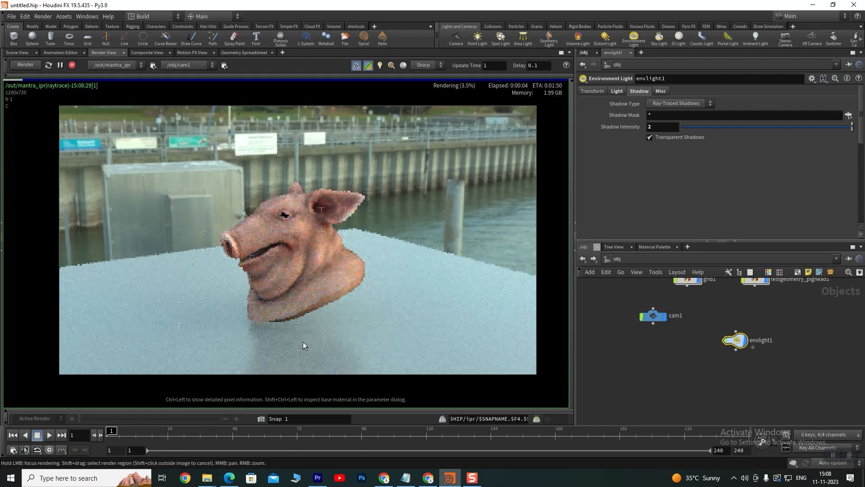
{"action": "left_click_drag", "start_coordinate": [668, 130], "coordinate": [635, 125]}
{"action": "type", "text": "1"}
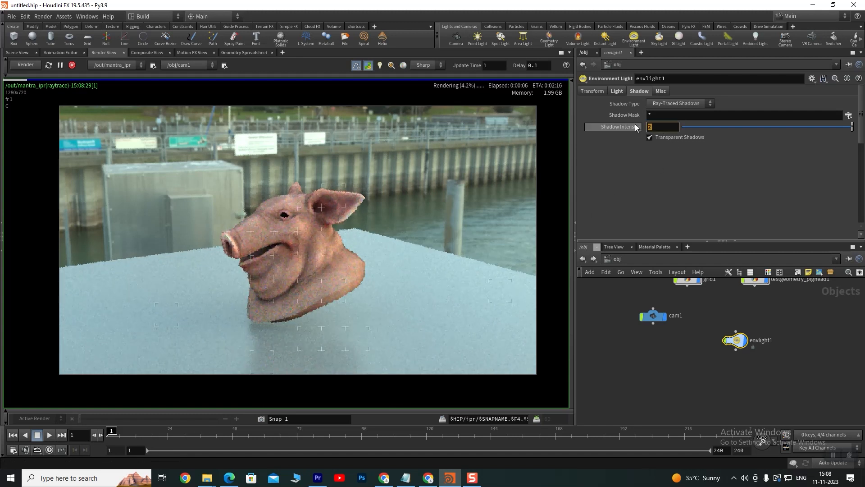
{"action": "key", "text": "Return"}
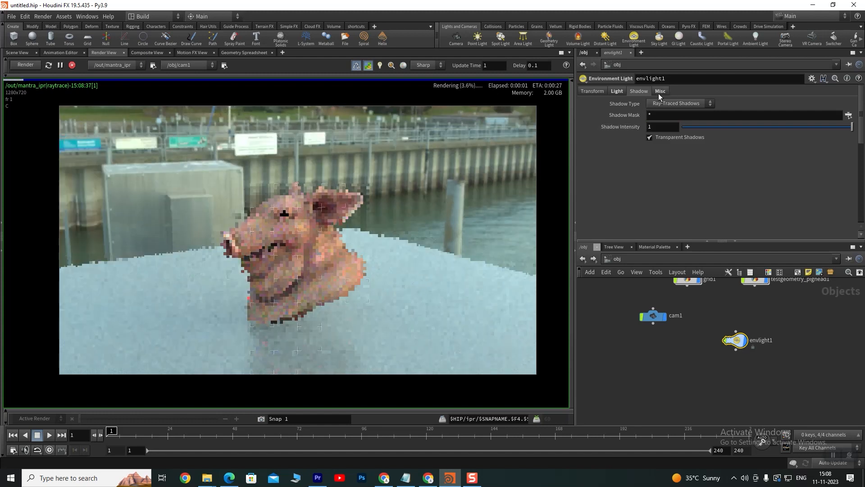
{"action": "left_click", "coordinate": [661, 91]}
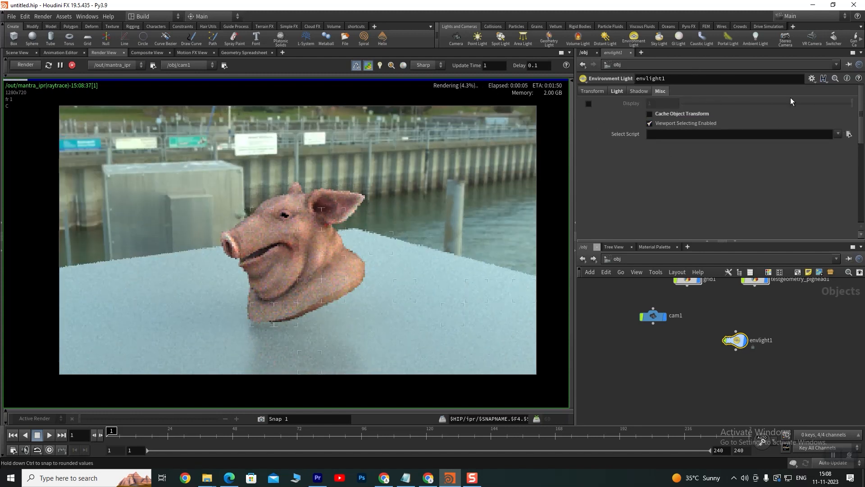
{"action": "left_click", "coordinate": [612, 92]}
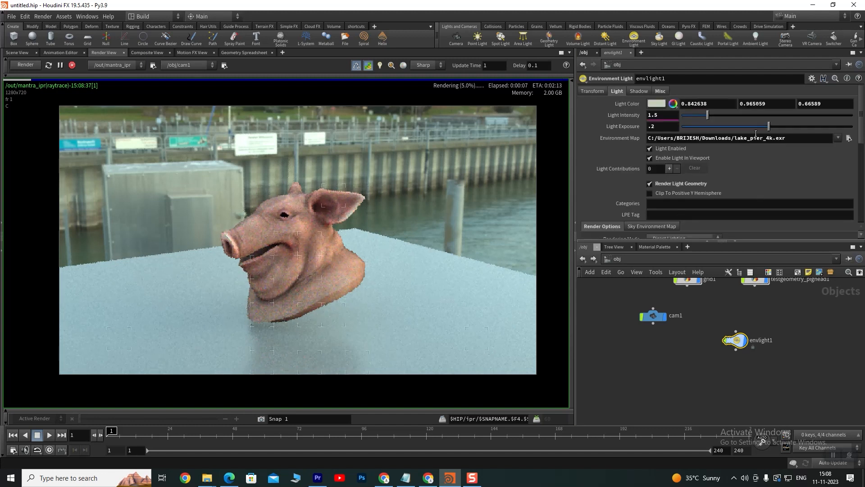
{"action": "scroll", "coordinate": [796, 172], "scroll_direction": "down", "scroll_amount": 3}
{"action": "scroll", "coordinate": [796, 171], "scroll_direction": "up", "scroll_amount": 3}
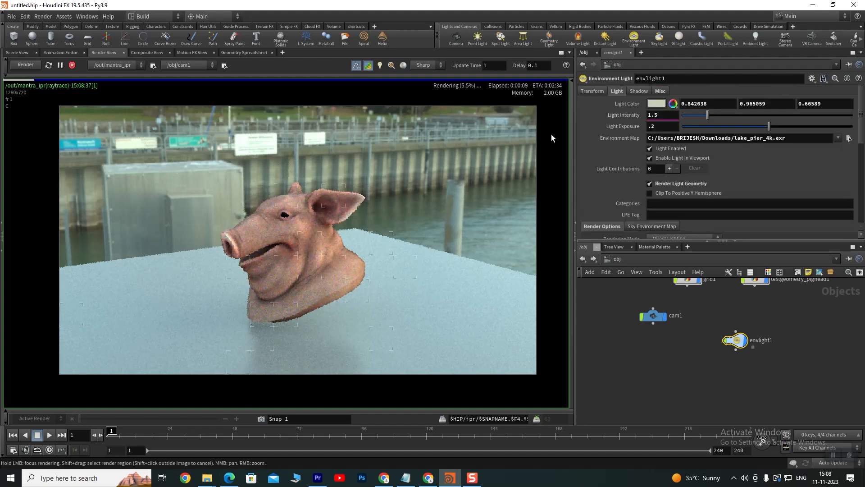